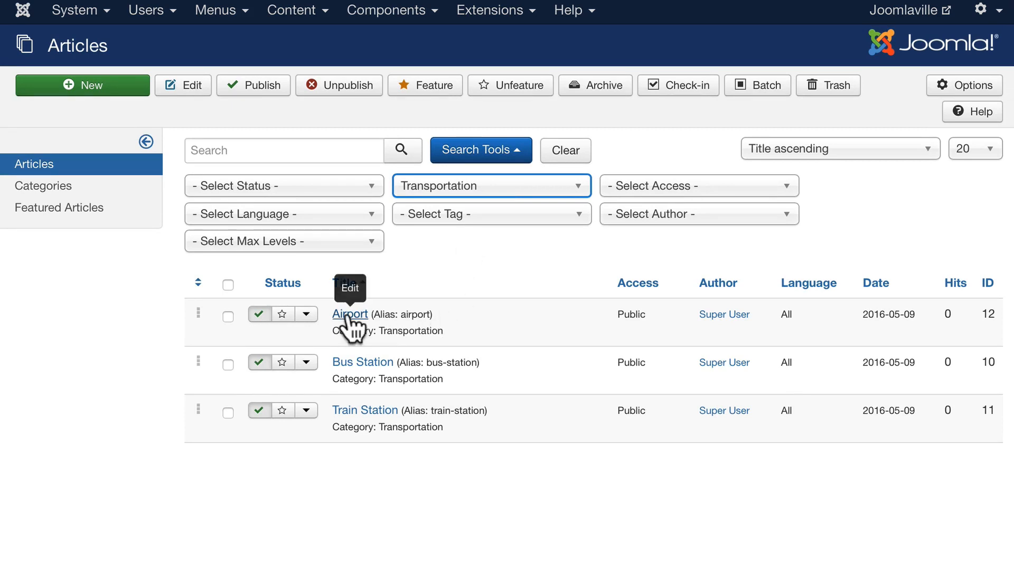
Step: Open the Airport article from the Transportation category for editing
scroll(369, 417, "down", 1)
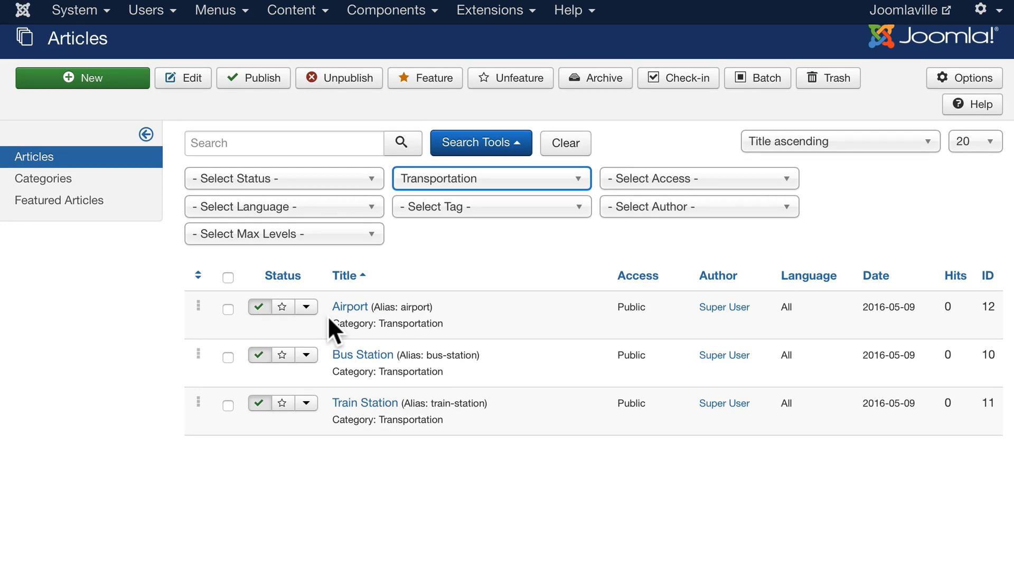
scroll(368, 320, "up", 1)
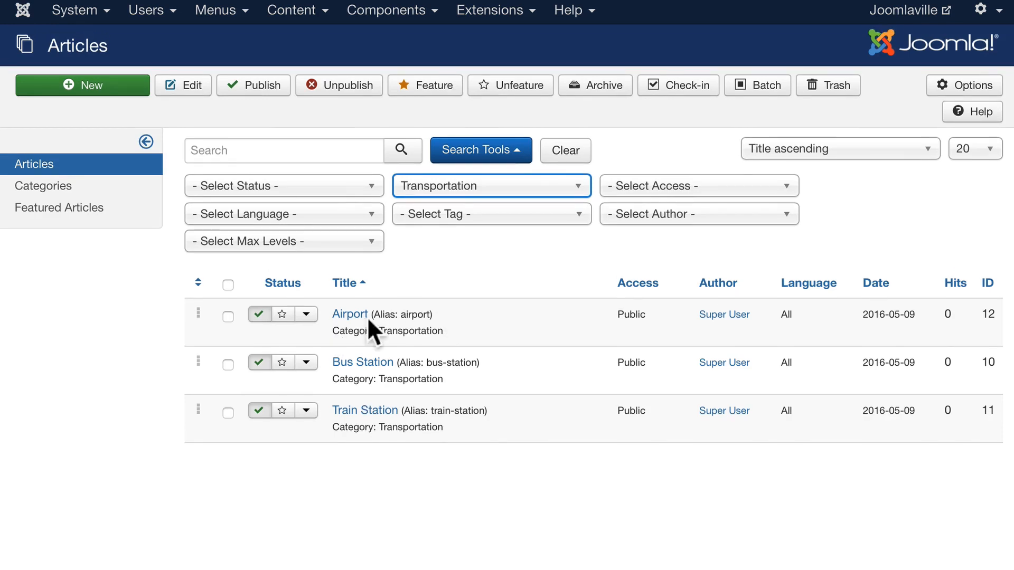
left_click(347, 315)
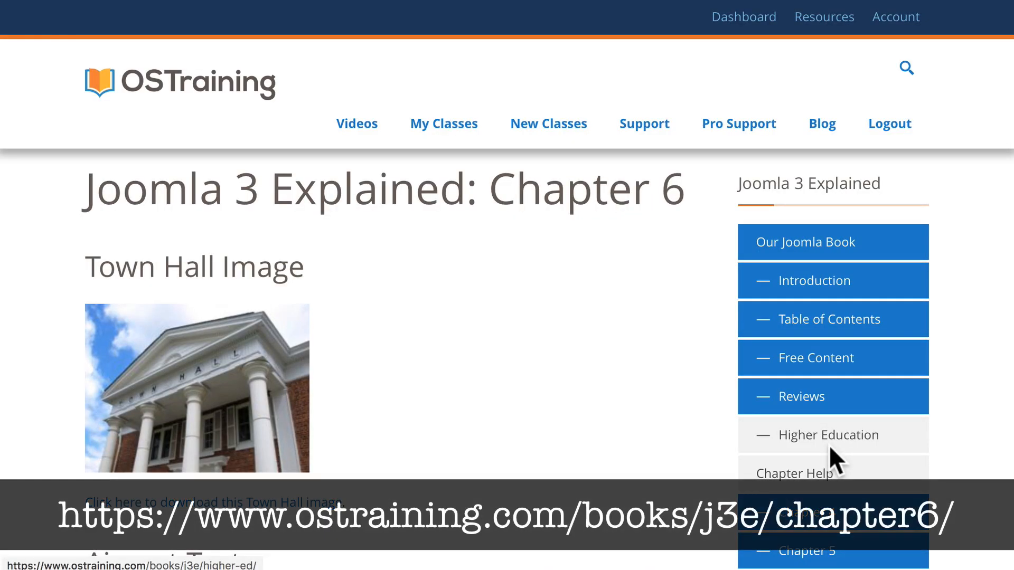
Step: On the OSTraining "Joomla 3 Explained: Chapter 6" page, save the Train Station image to the Downloads folder
scroll(579, 382, "down", 10)
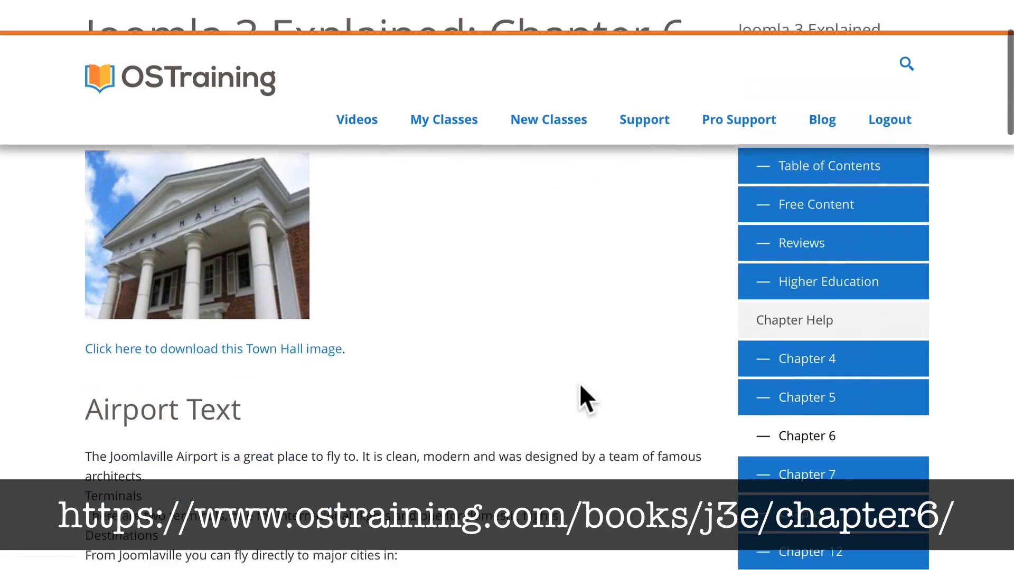
scroll(579, 385, "down", 15)
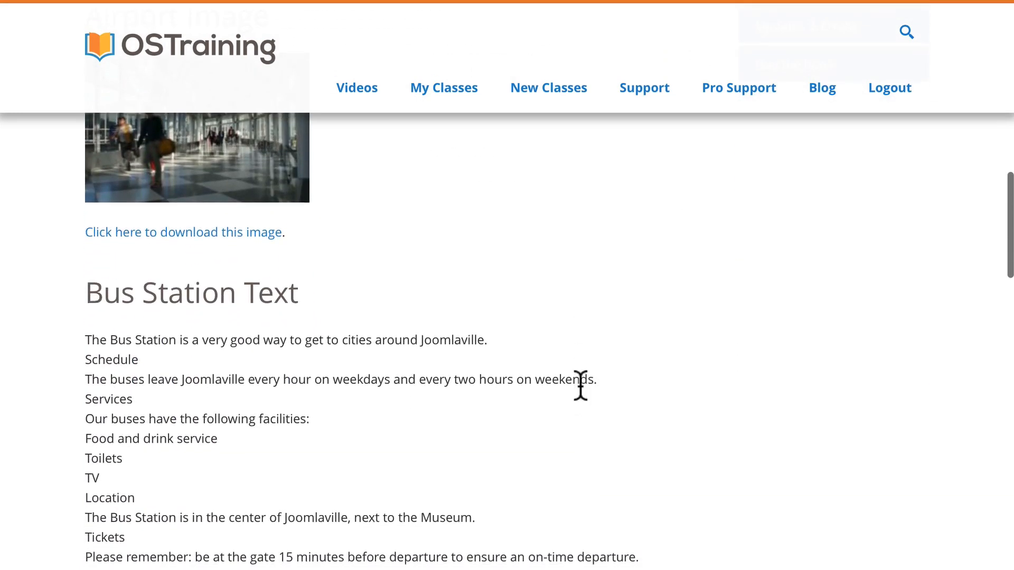
scroll(578, 384, "down", 10)
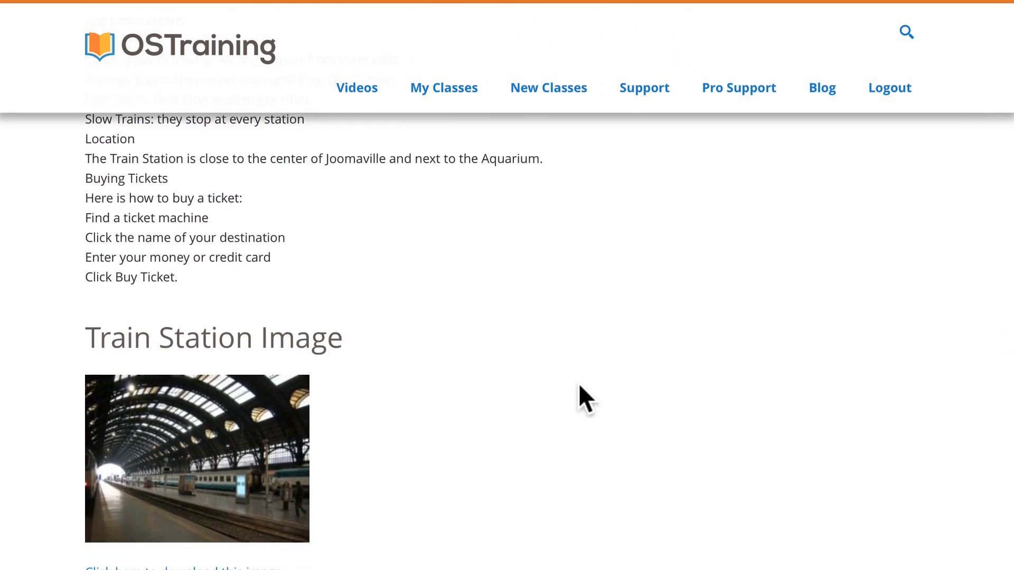
right_click(147, 437)
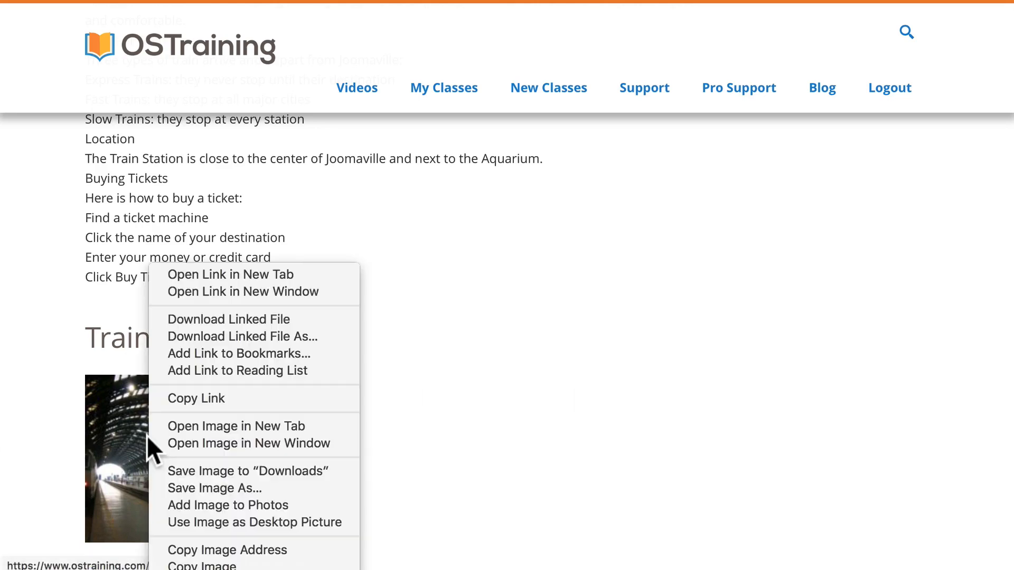
left_click(211, 470)
Step: Save the Bus Image from the chapter page to the Downloads folder
scroll(166, 482, "up", 10)
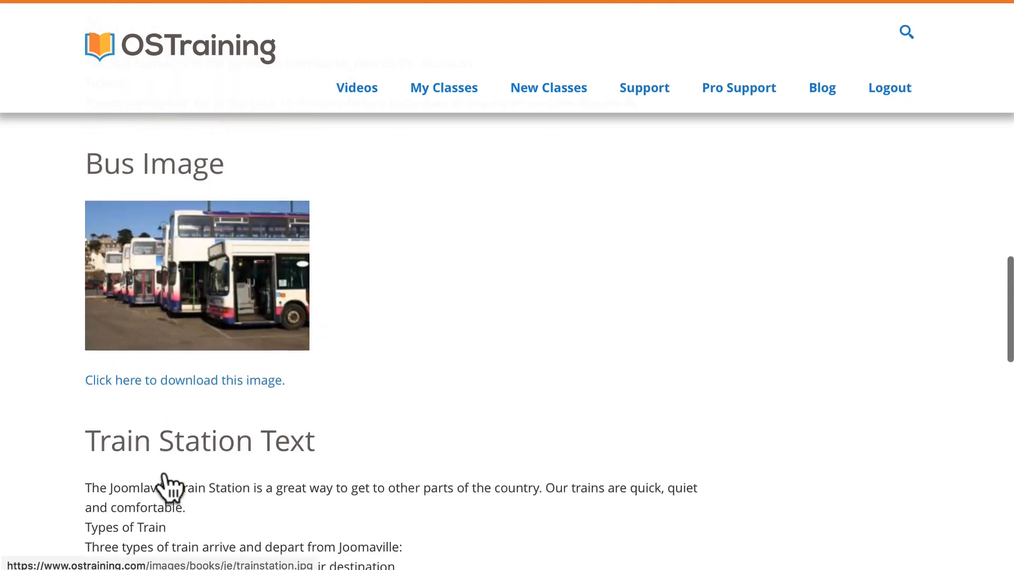
right_click(191, 234)
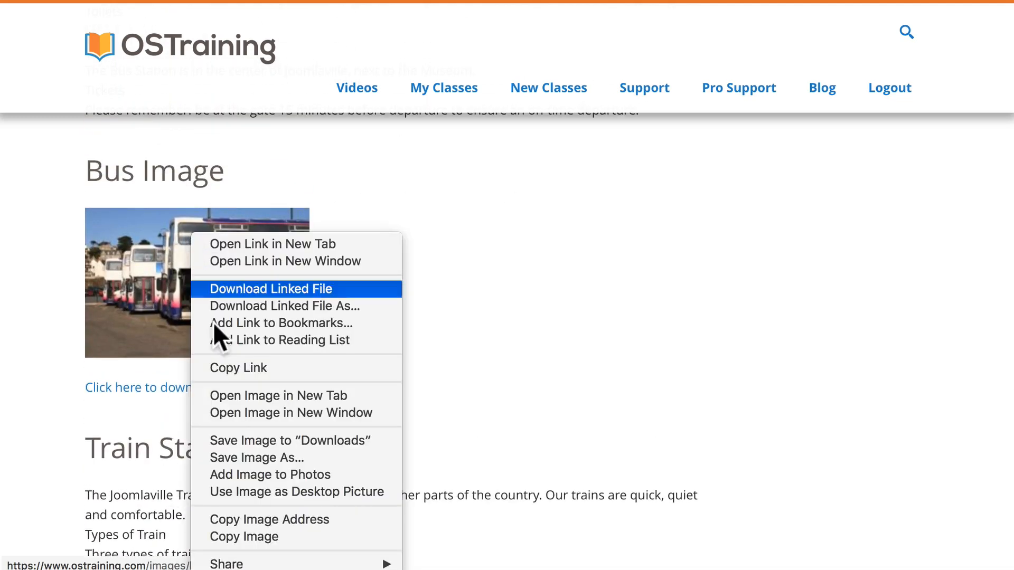
left_click(236, 438)
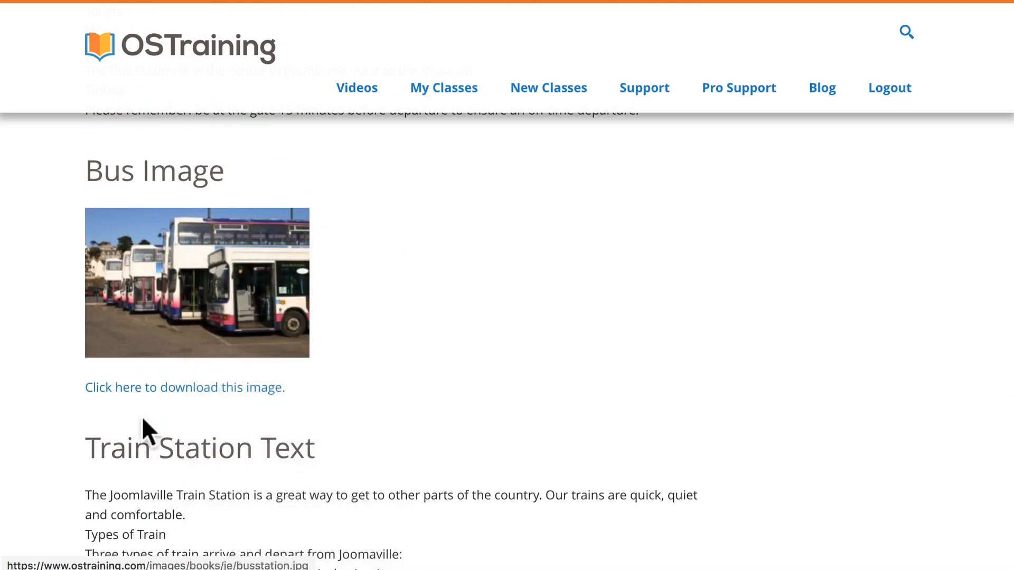
Step: Save the Airport Image from the chapter page to the Downloads folder
scroll(151, 390, "up", 5)
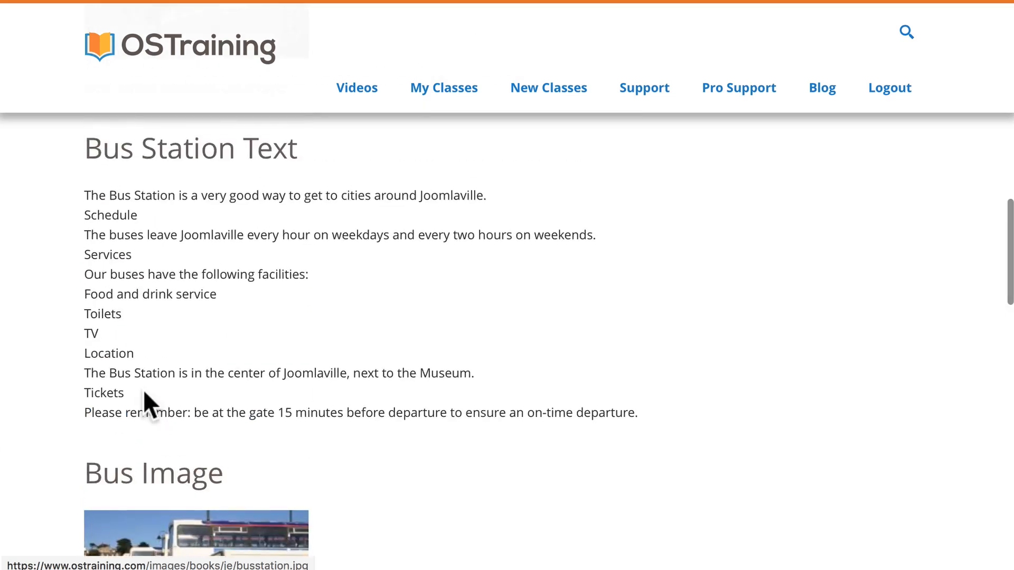
scroll(148, 390, "up", 4)
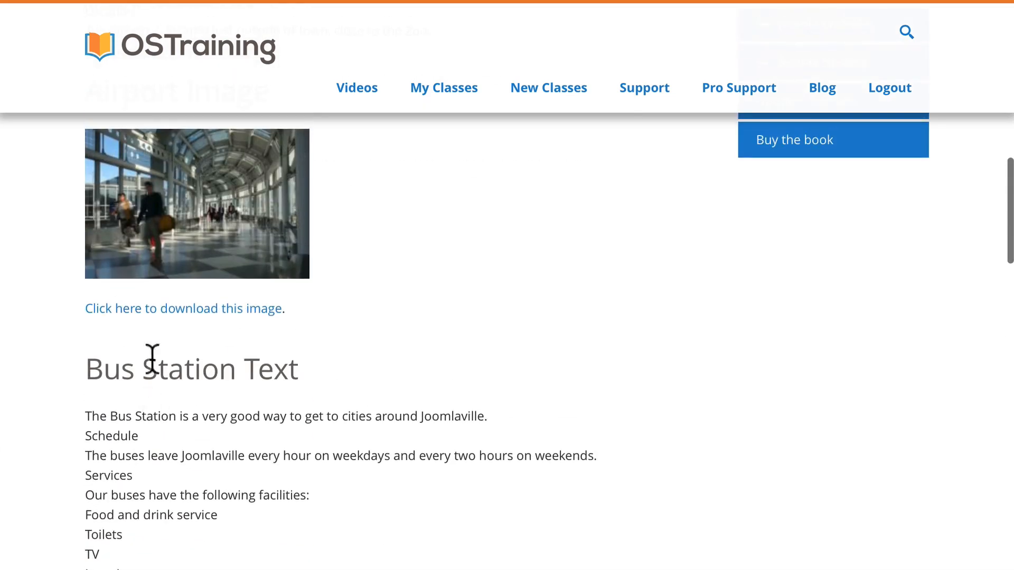
left_click(82, 306)
right_click(473, 40)
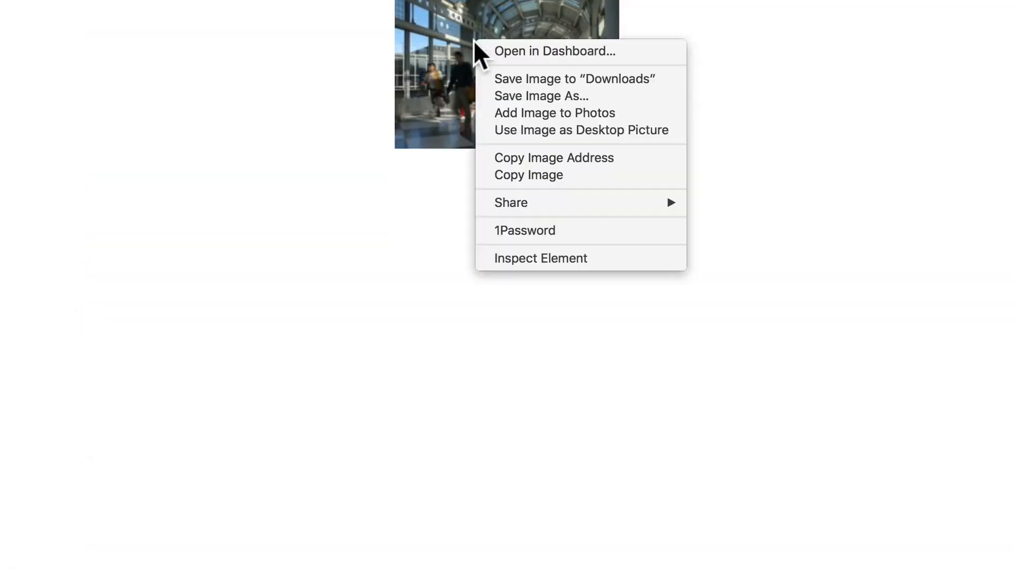
left_click(502, 80)
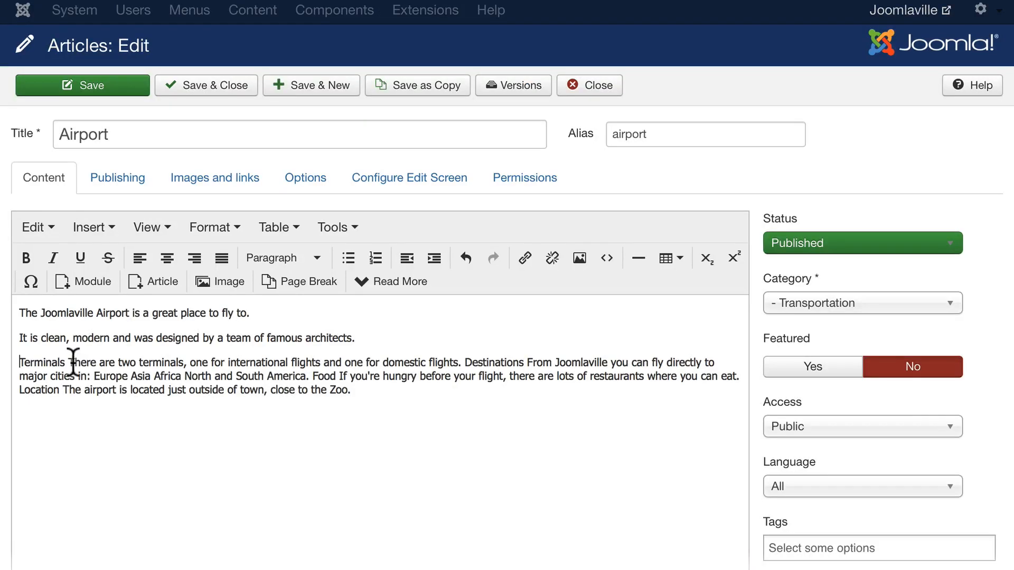
Step: In the Airport article body, split the Terminals and Destinations headings and the sentence following each into separate paragraphs
left_click(69, 359)
key("Return")
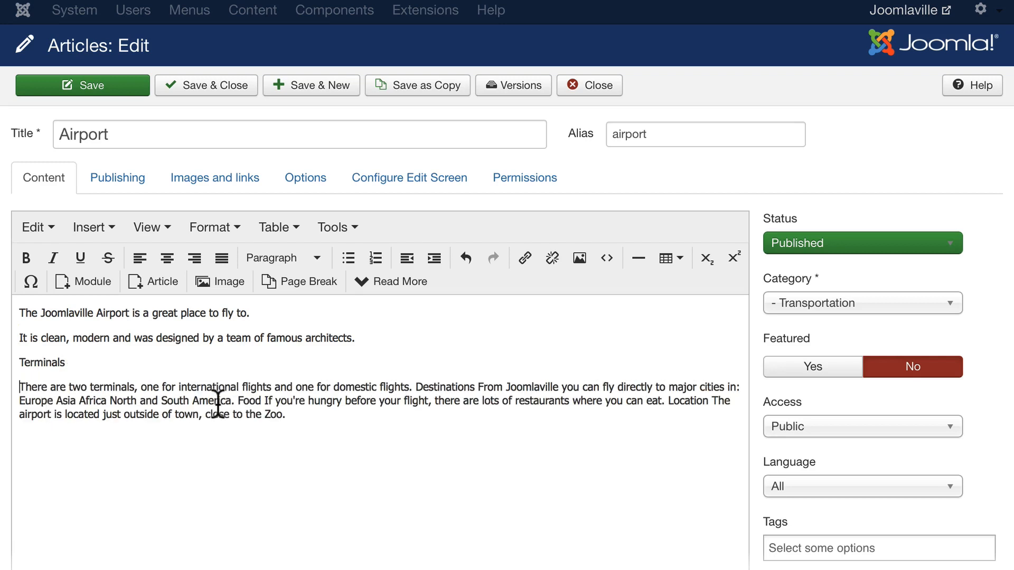
left_click(416, 387)
key("Return")
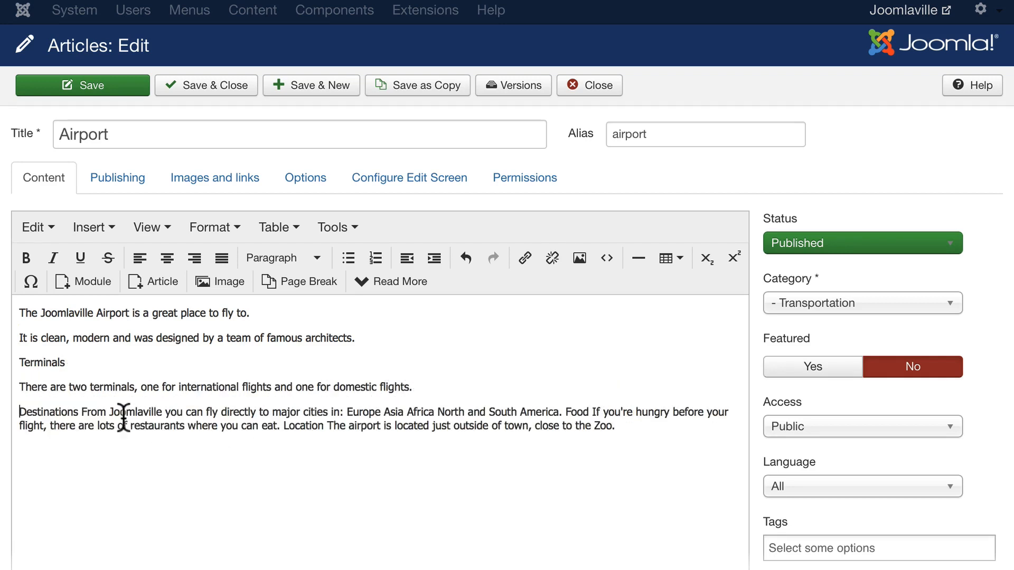
left_click(79, 411)
key("Return")
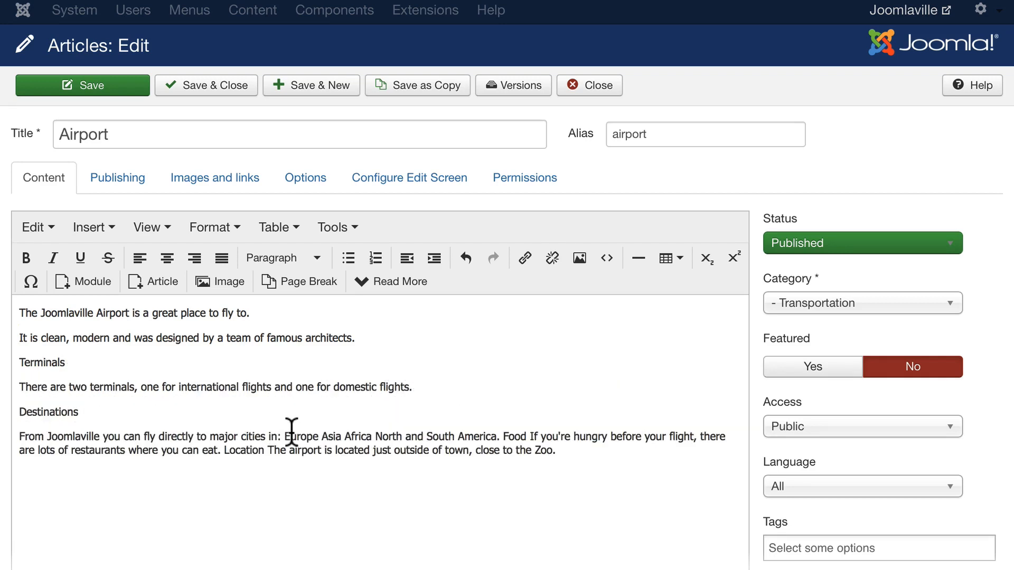
left_click(281, 436)
key("Return")
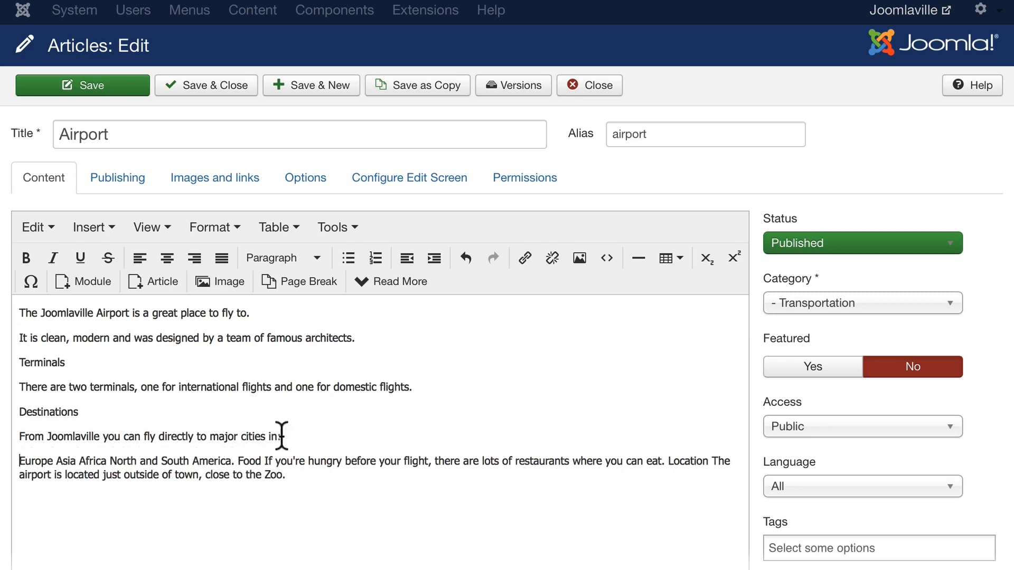
Step: Put Europe, Asia, Africa, "North and South America." and the Food heading each in its own paragraph
left_click(55, 461)
key("Return")
left_click(41, 486)
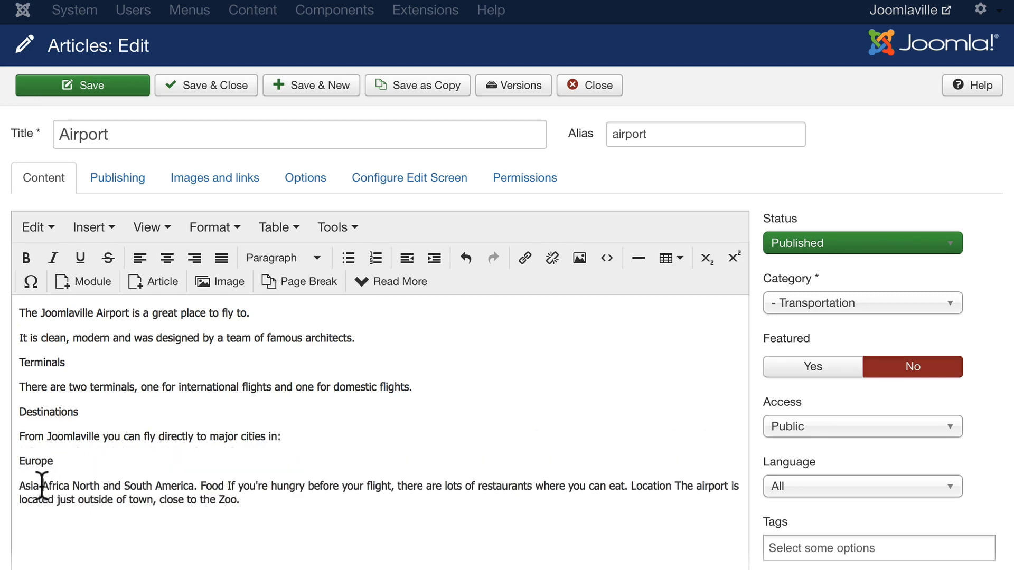
key("Return")
left_click(48, 510)
key("Return")
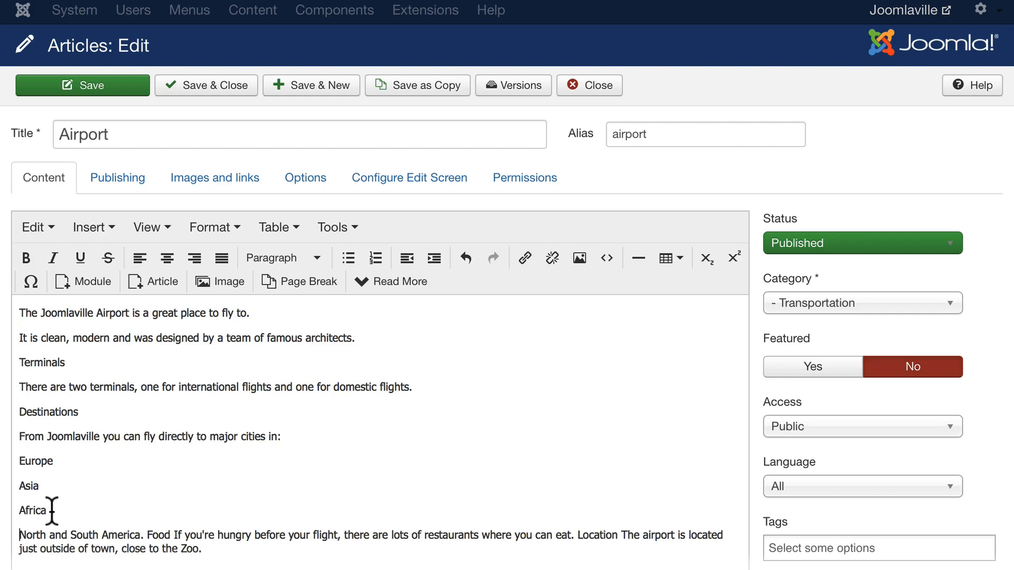
left_click(147, 535)
key("Return")
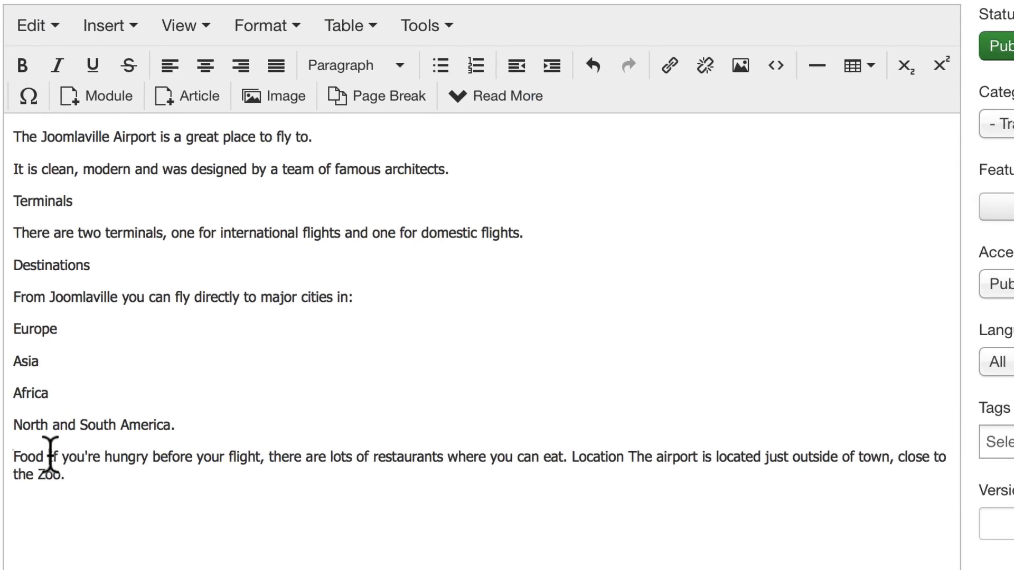
left_click(51, 457)
key("Return")
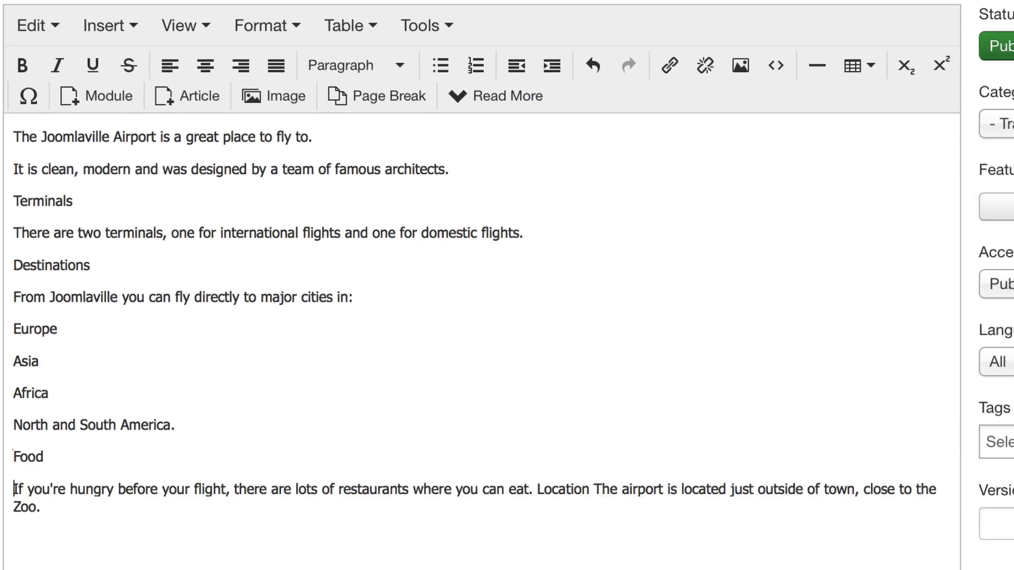
Step: Make the Terminals, Destinations and Food headings bold
double_click(40, 201)
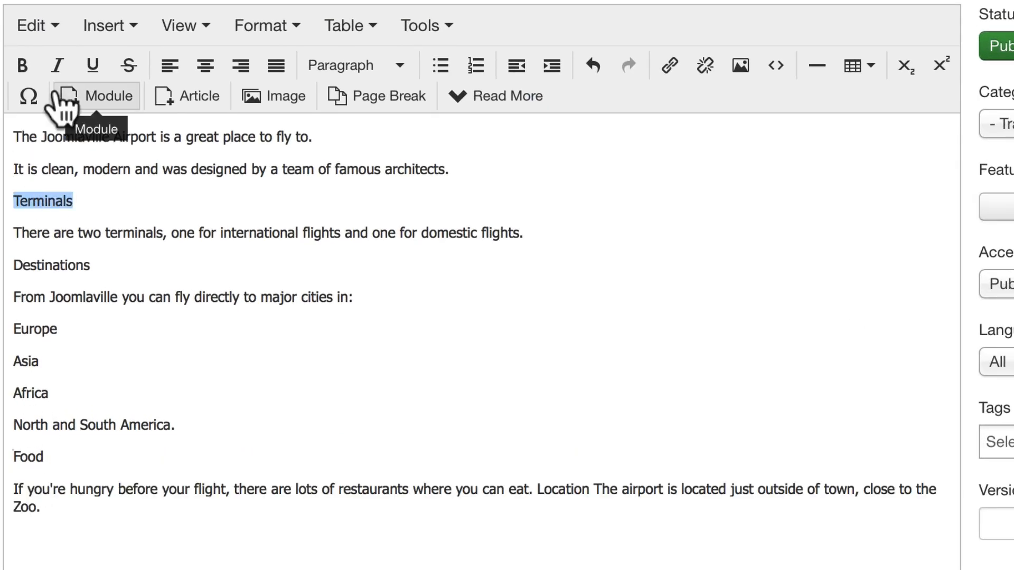
left_click(21, 66)
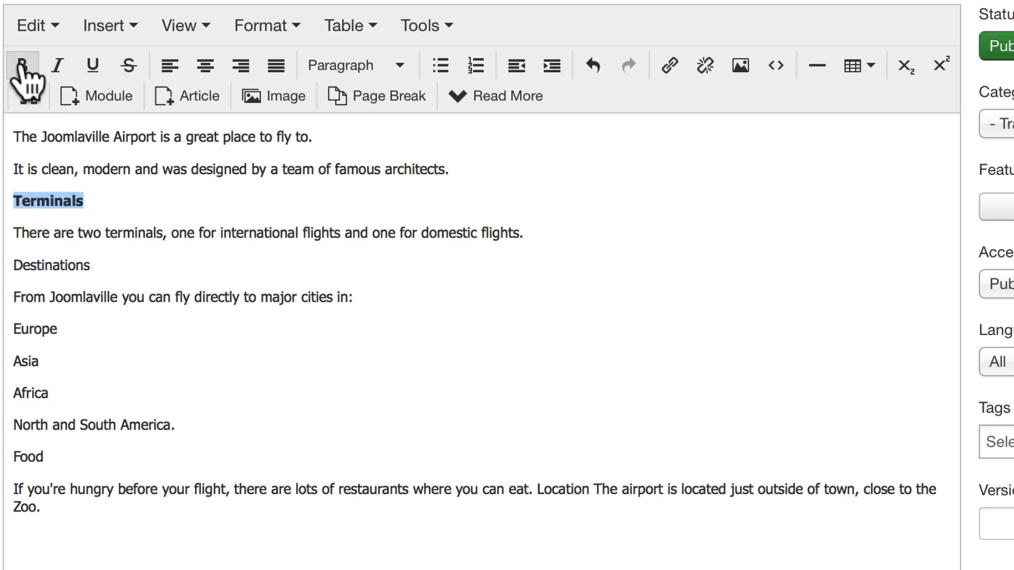
double_click(48, 264)
left_click(22, 66)
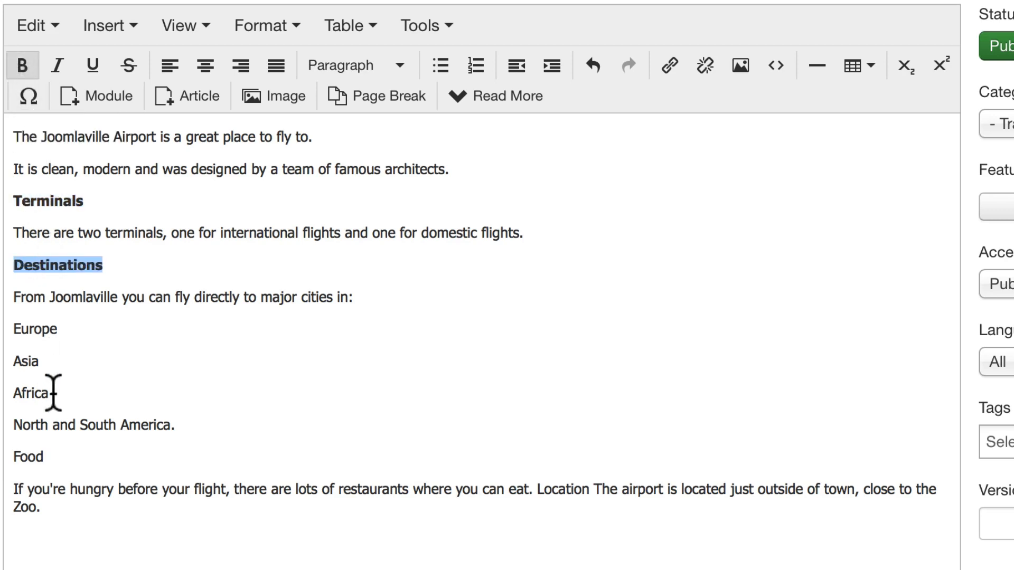
double_click(30, 456)
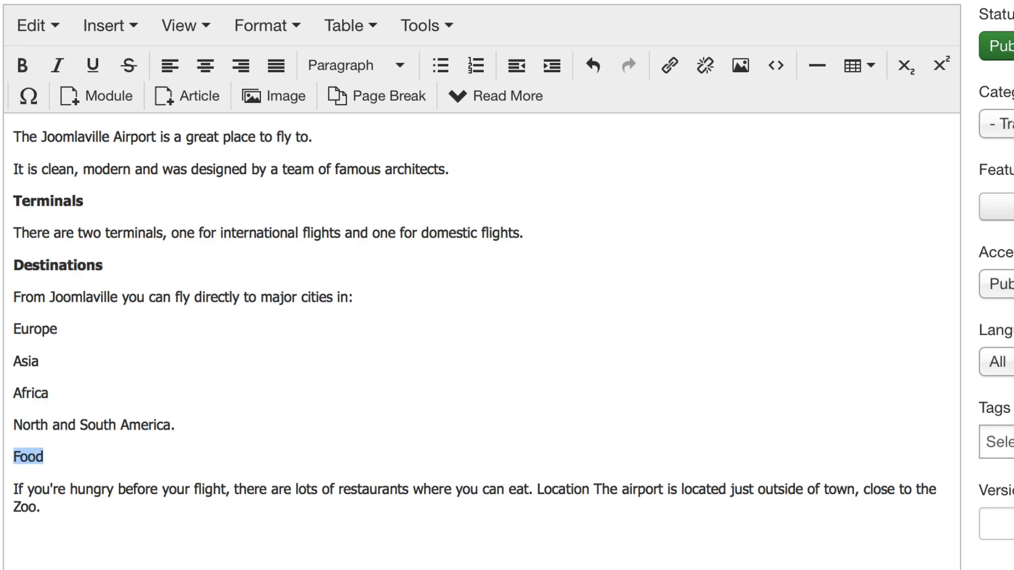
left_click(22, 66)
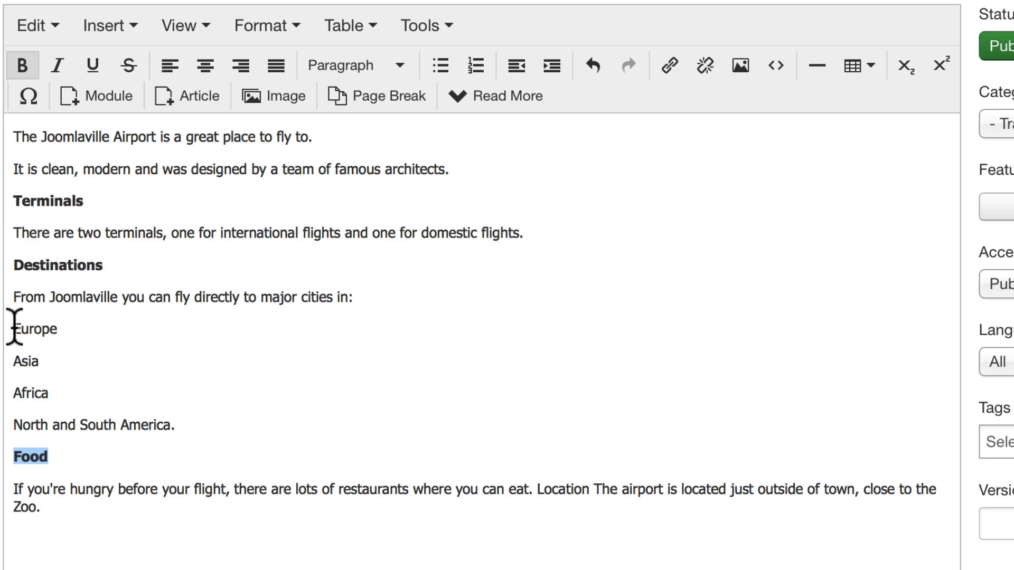
Step: Turn the four destination lines from Europe to "North and South America." into a bulleted list
left_click_drag(16, 328, 198, 425)
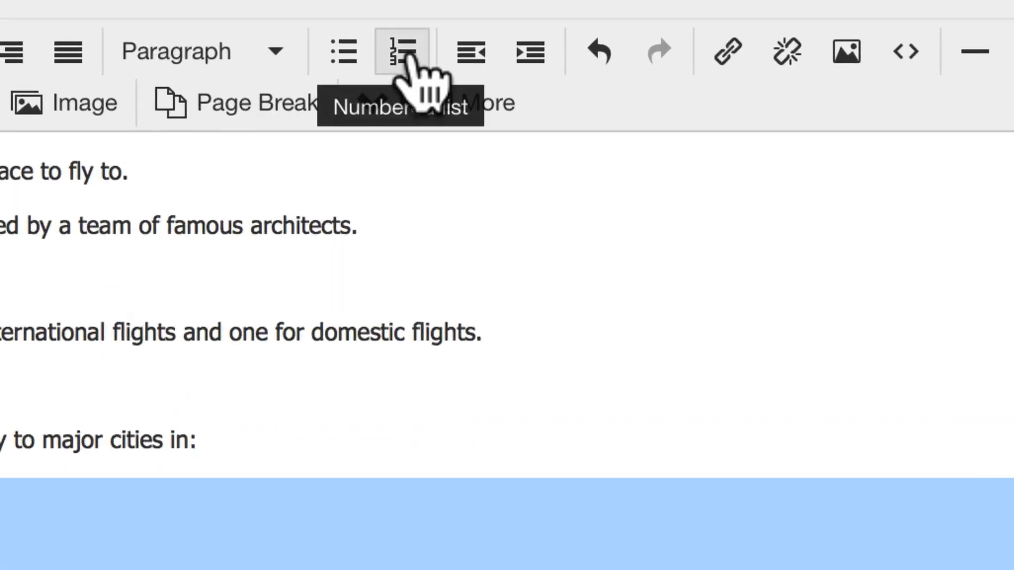
left_click(338, 51)
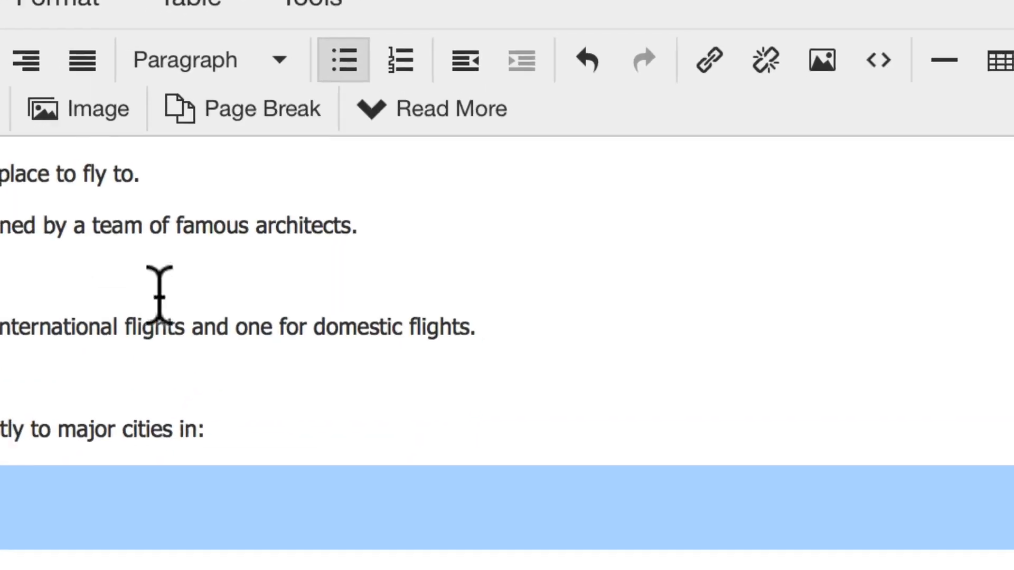
left_click(160, 354)
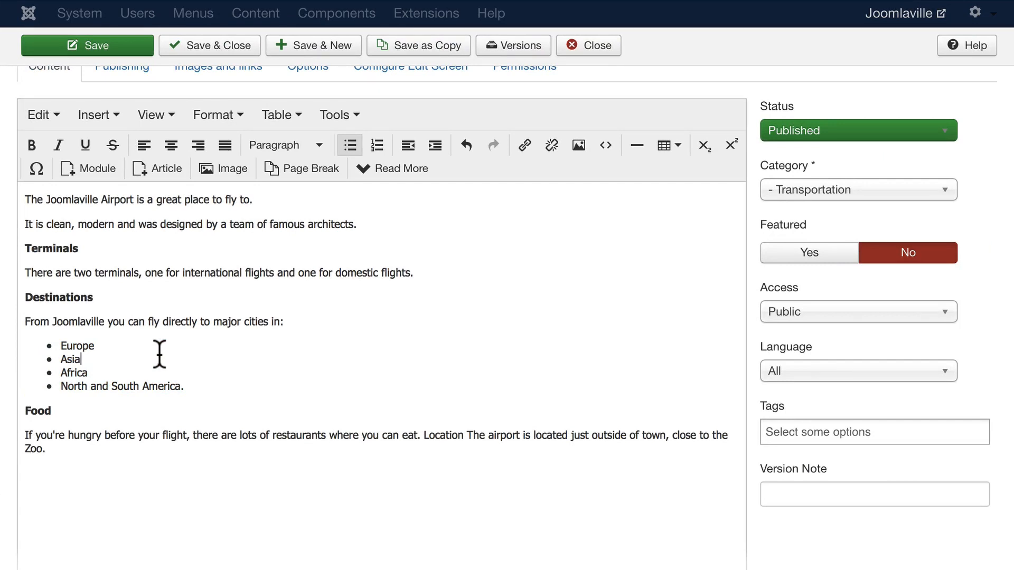
Step: Separate the Location heading from the text before and after it into its own paragraph and make it bold
left_click(422, 435)
key("Return")
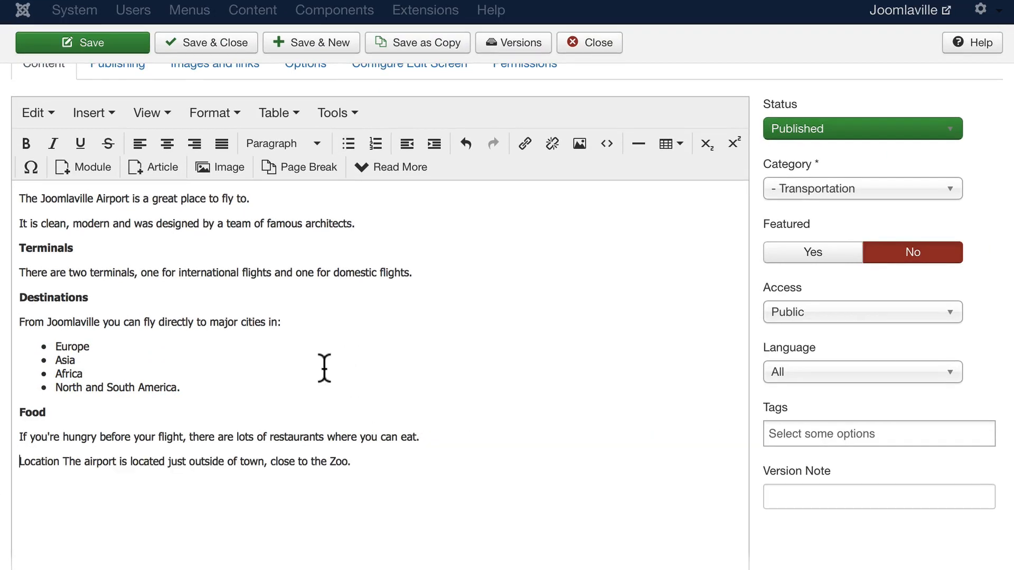
left_click(64, 462)
key("Return")
double_click(39, 461)
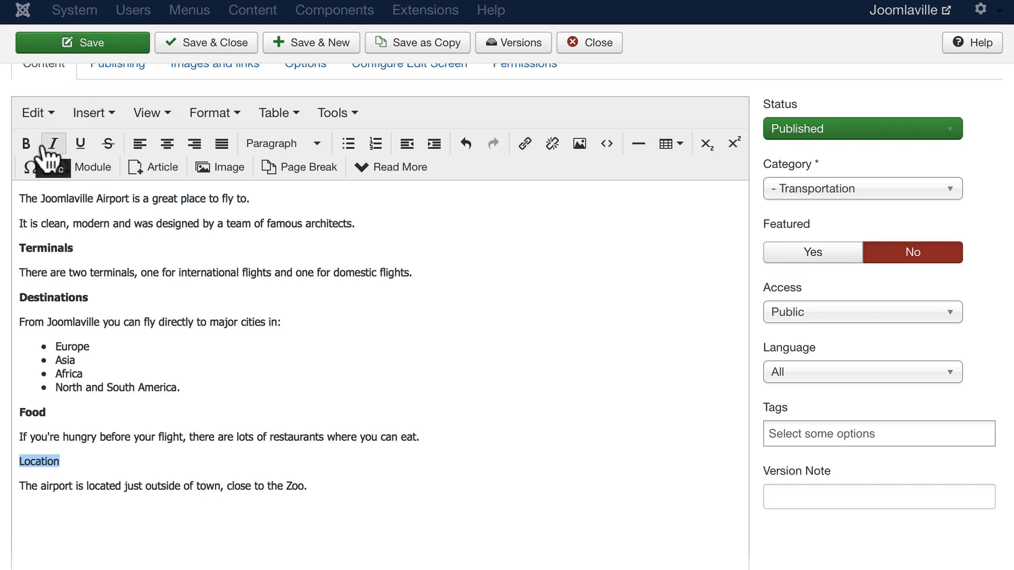
left_click(26, 146)
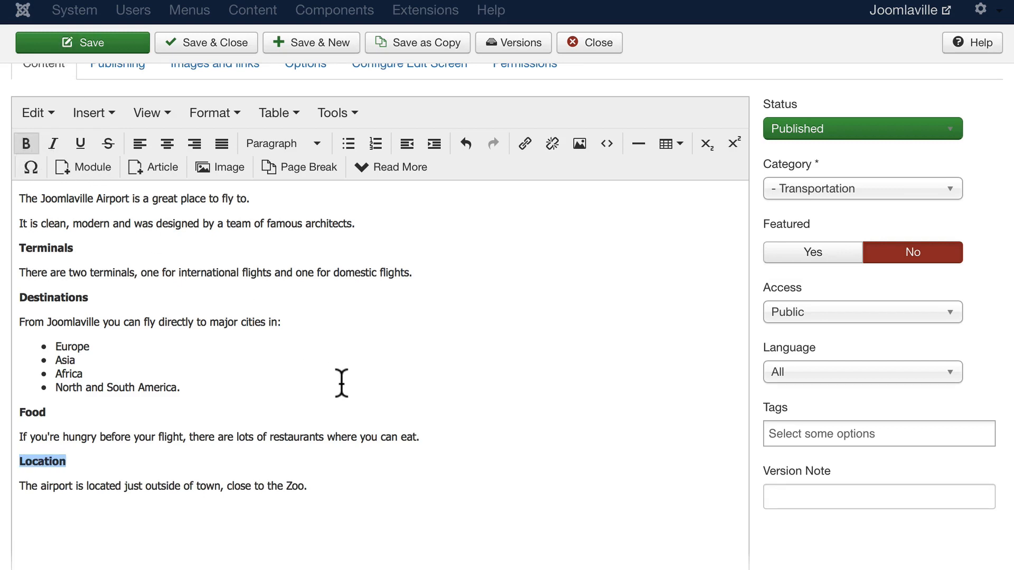
Step: Format the article's opening sentence as Heading 3, then save and close the Airport article
left_click_drag(20, 198, 290, 197)
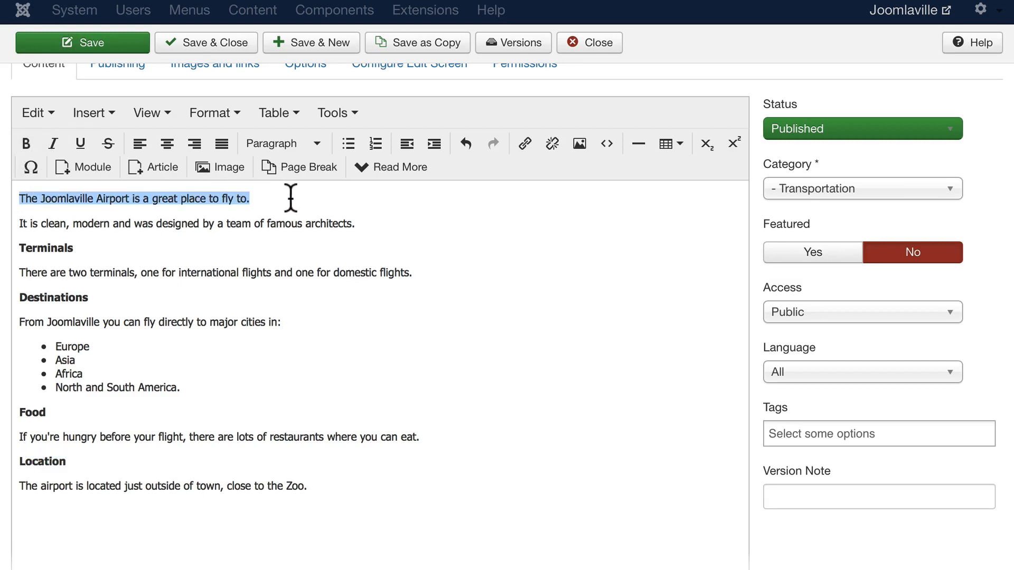
left_click(268, 152)
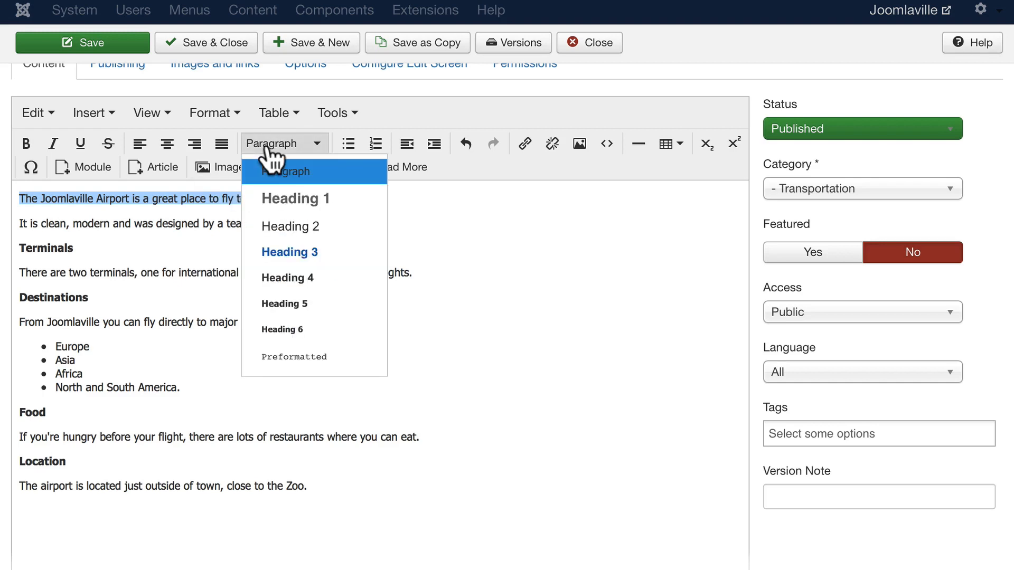
left_click(284, 254)
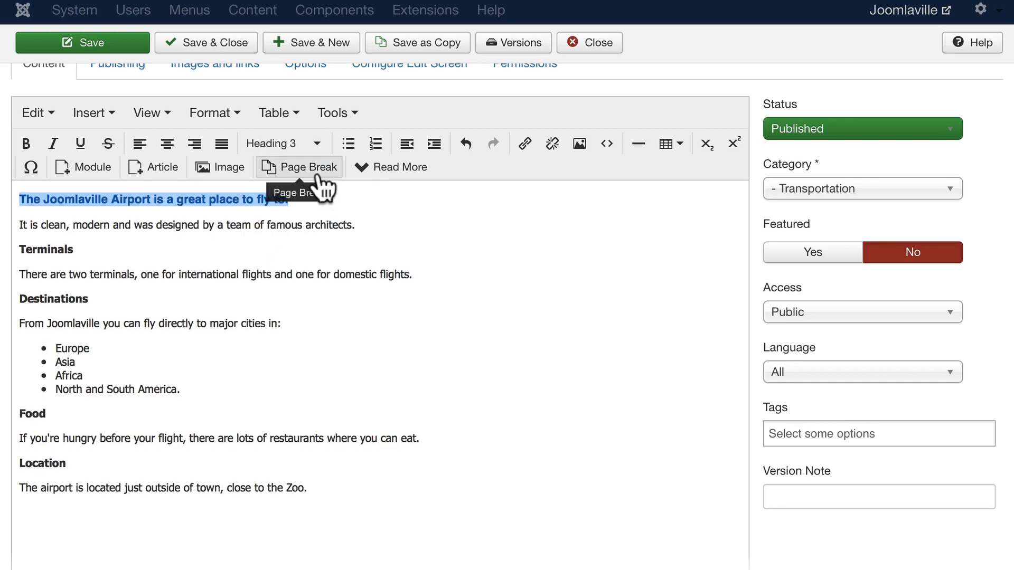
left_click(294, 144)
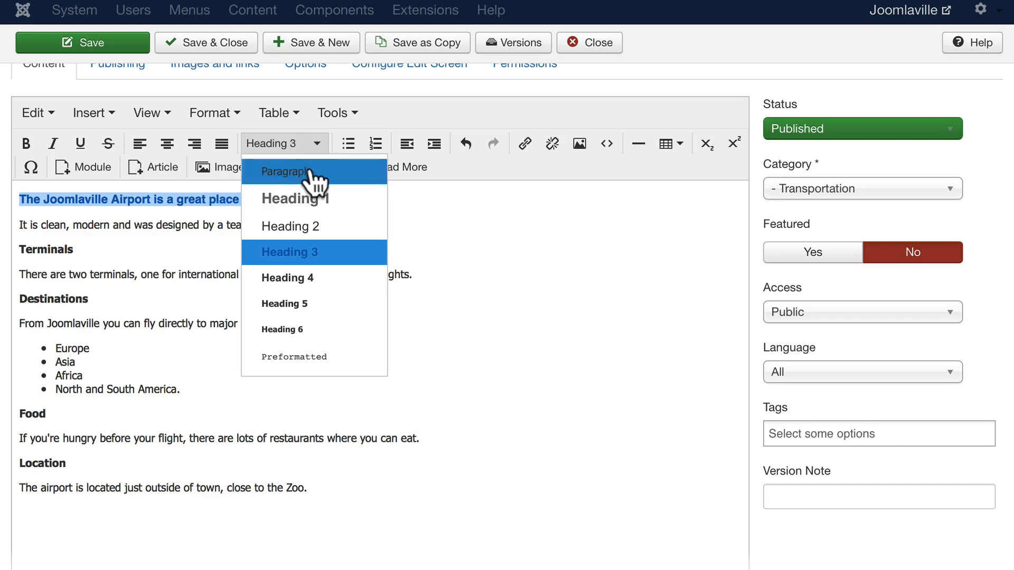
scroll(464, 233, "up", 3)
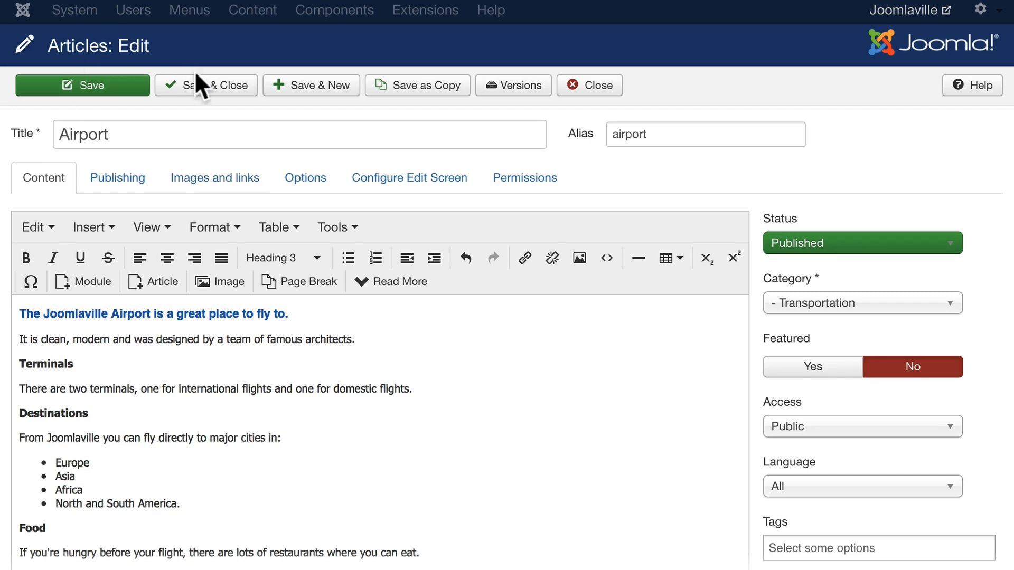
left_click(60, 92)
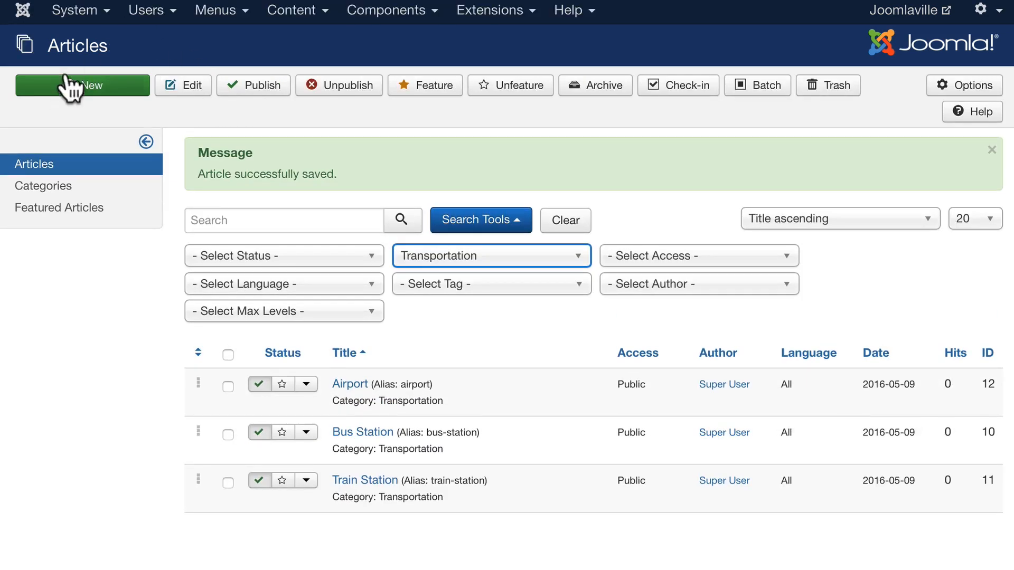
Step: Open the media manager and create a folder named "about" in the root images folder
mouse_move(293, 13)
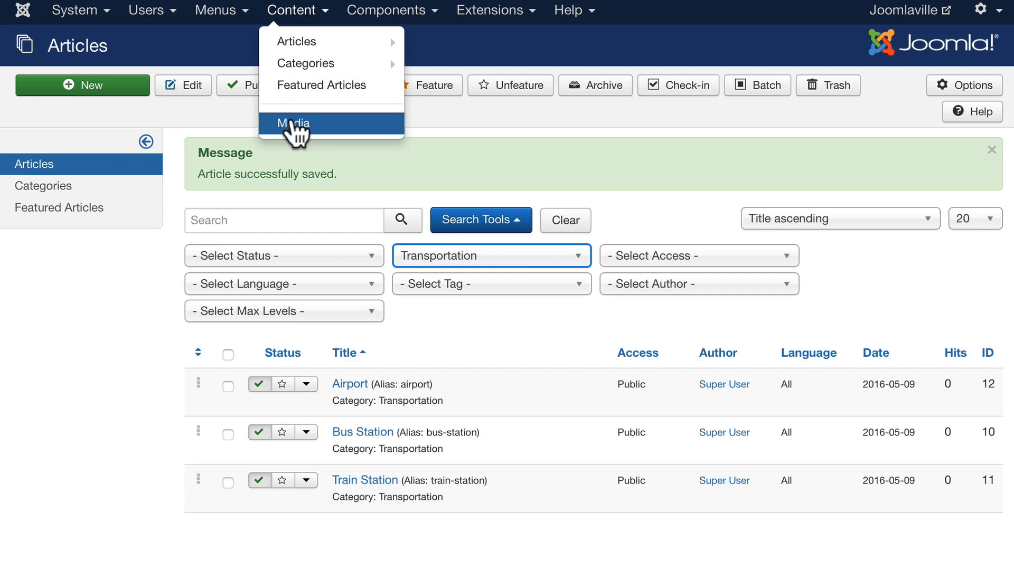
left_click(288, 124)
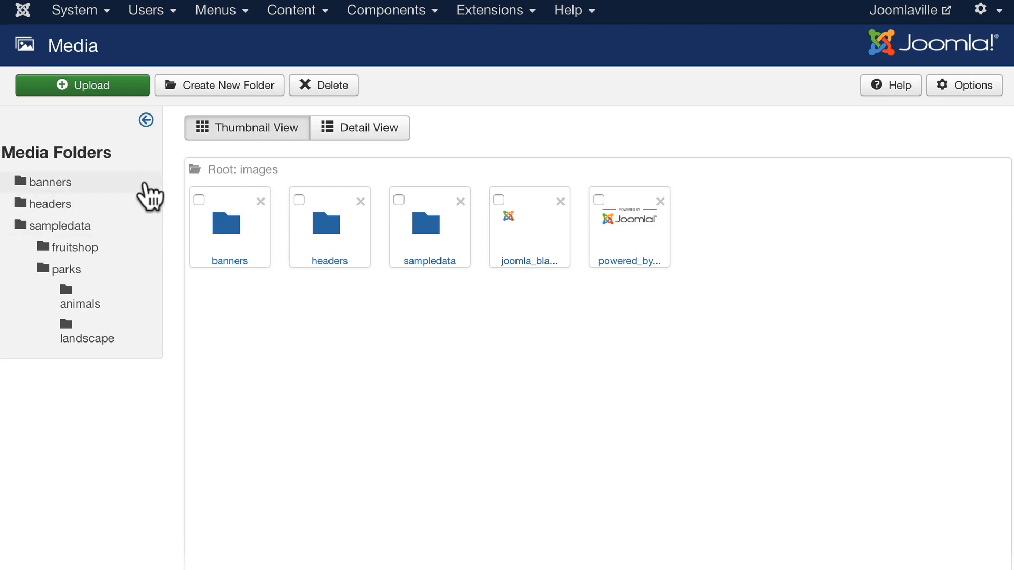
left_click(221, 90)
left_click(391, 178)
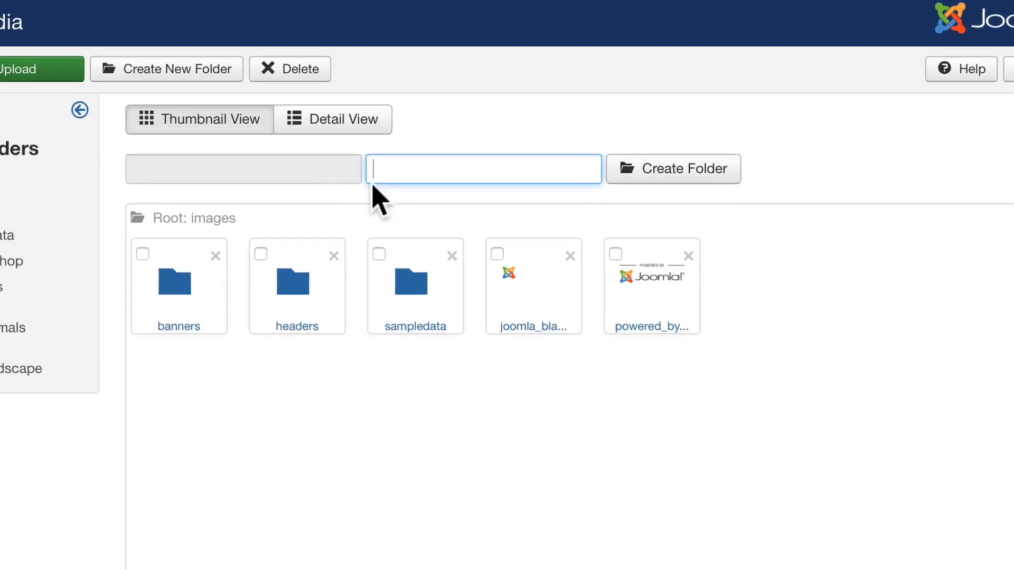
type("about")
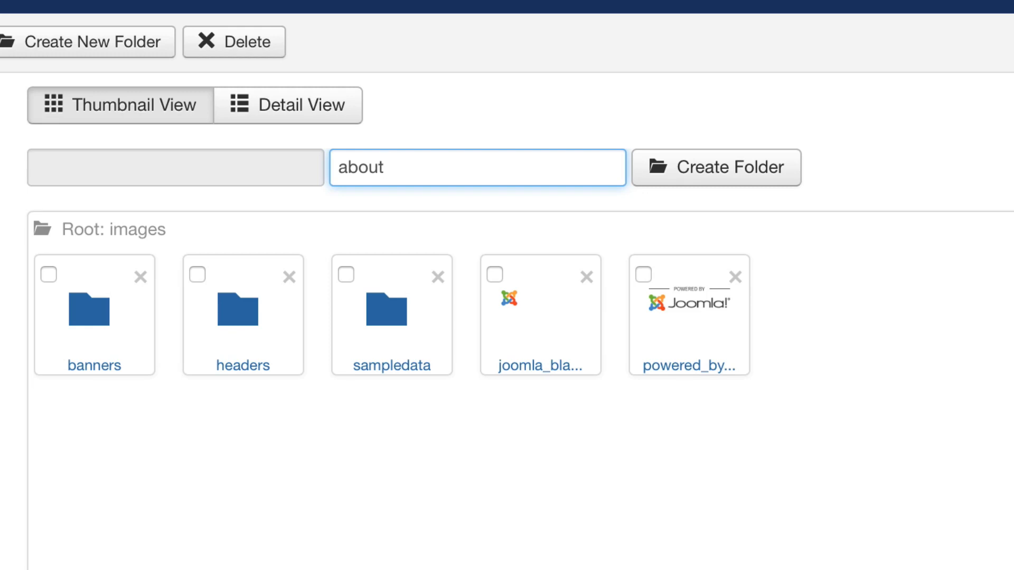
left_click(727, 170)
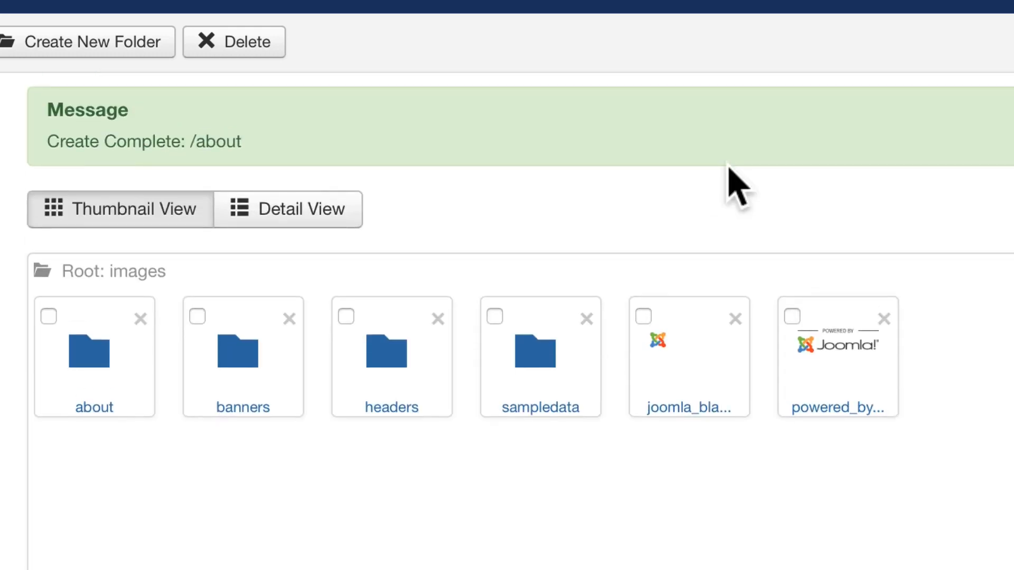
Step: Create a media folder named "transportation" in the root images folder
left_click(89, 48)
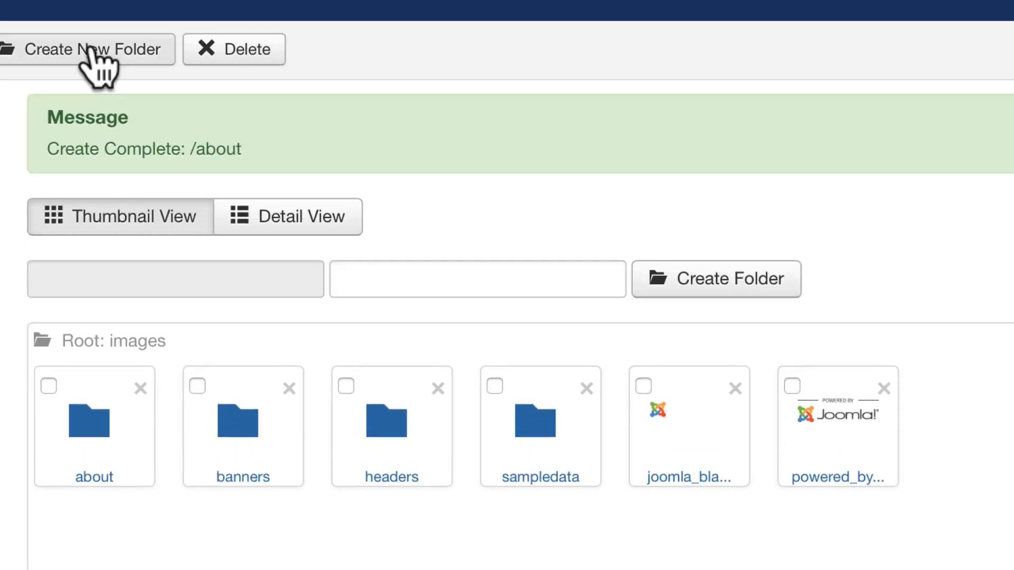
left_click(370, 288)
type("transp")
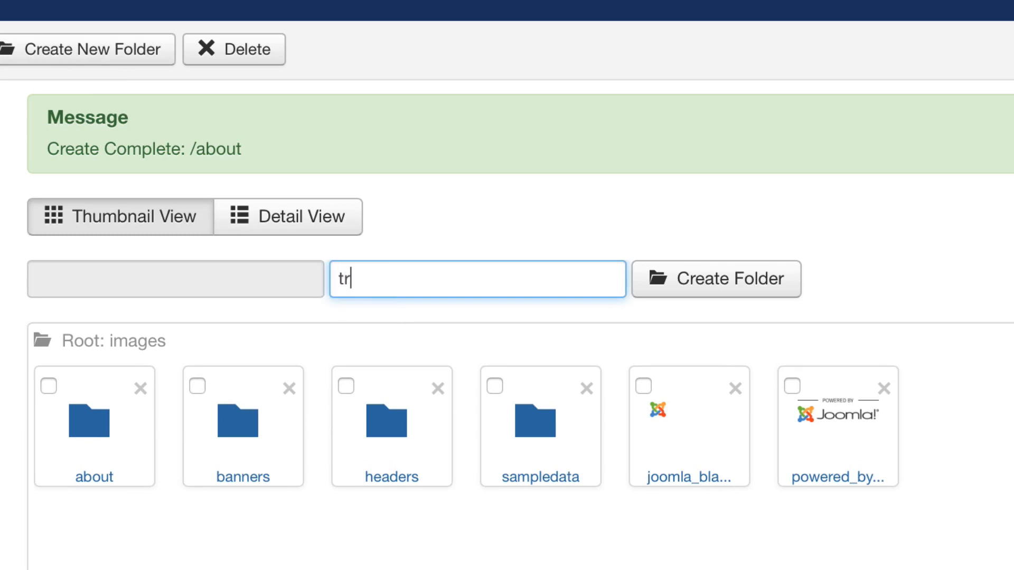
type("ation")
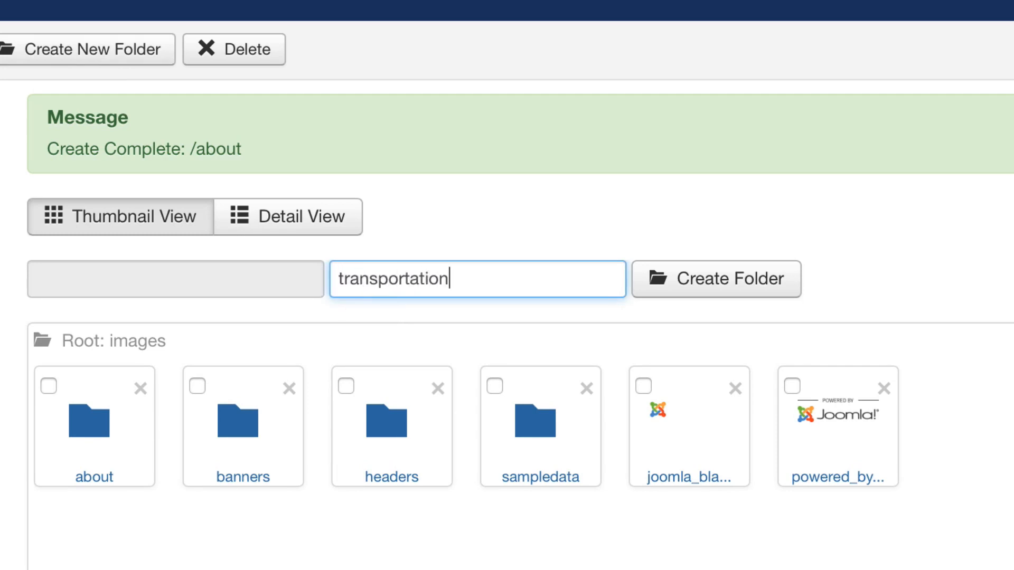
left_click(721, 286)
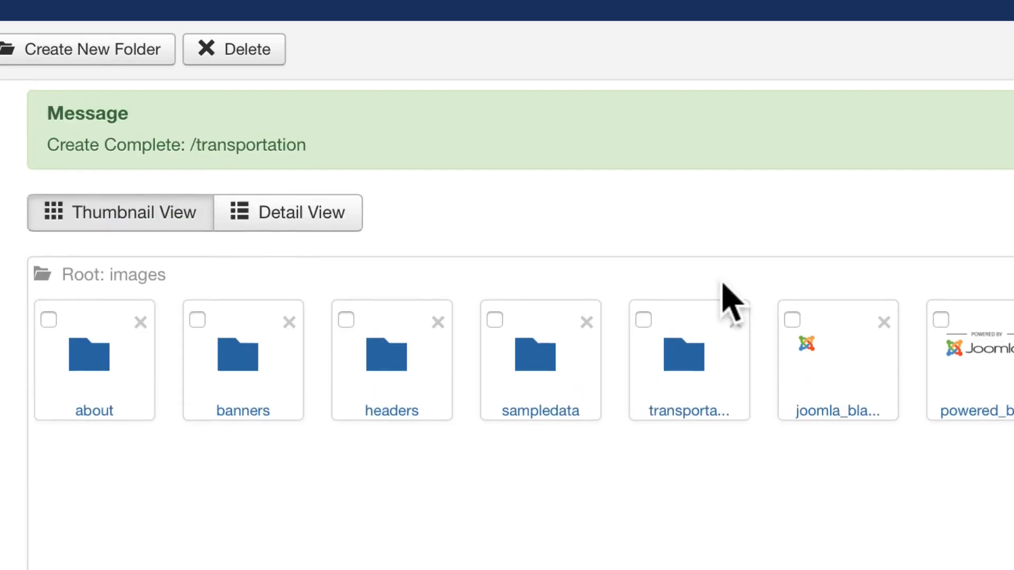
Step: Create a media folder named "festivals" in the root images folder
left_click(85, 46)
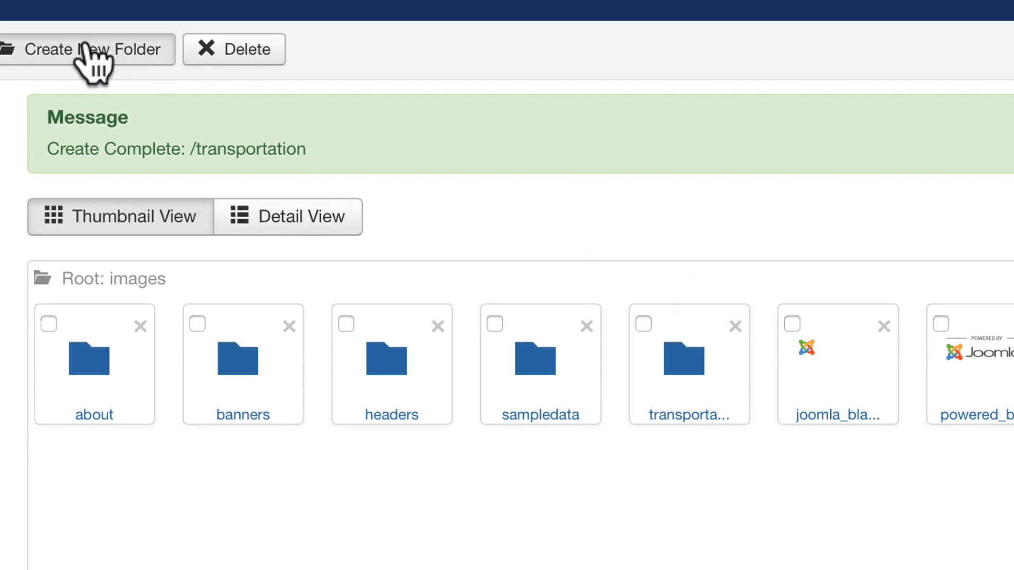
left_click(391, 275)
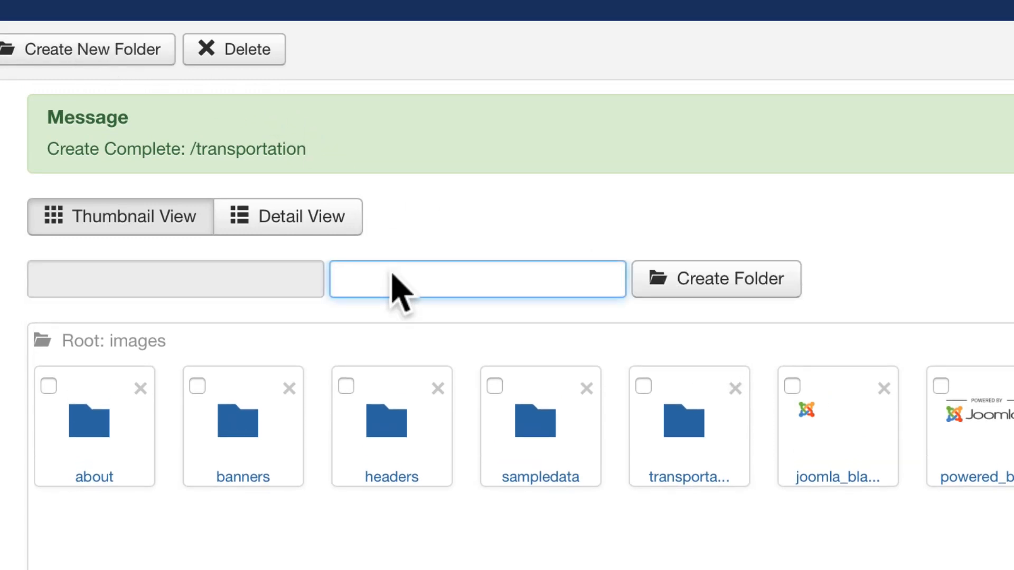
type("festivals")
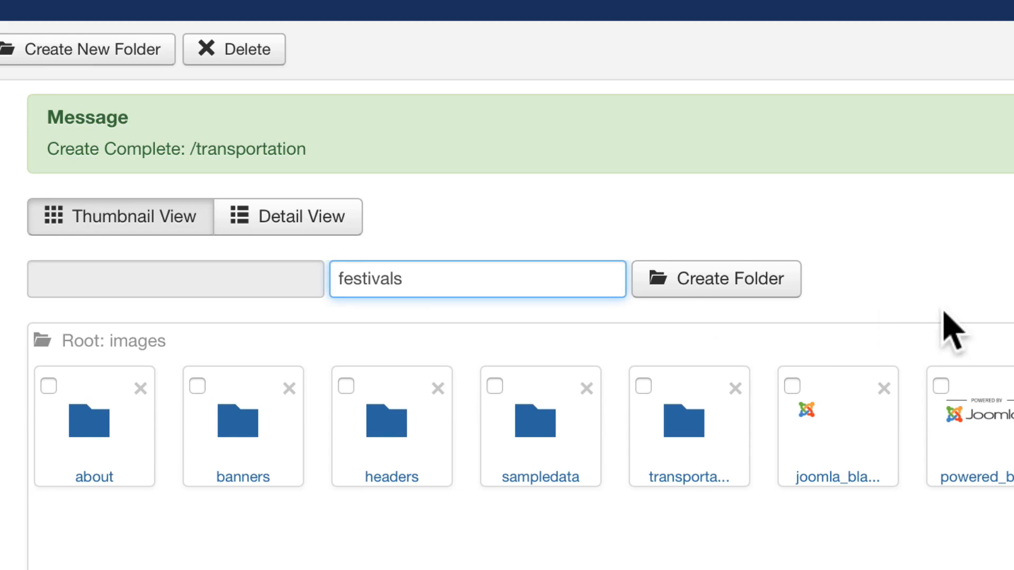
left_click(724, 286)
Step: Create a media folder named "attractions" in the root images folder
left_click(475, 239)
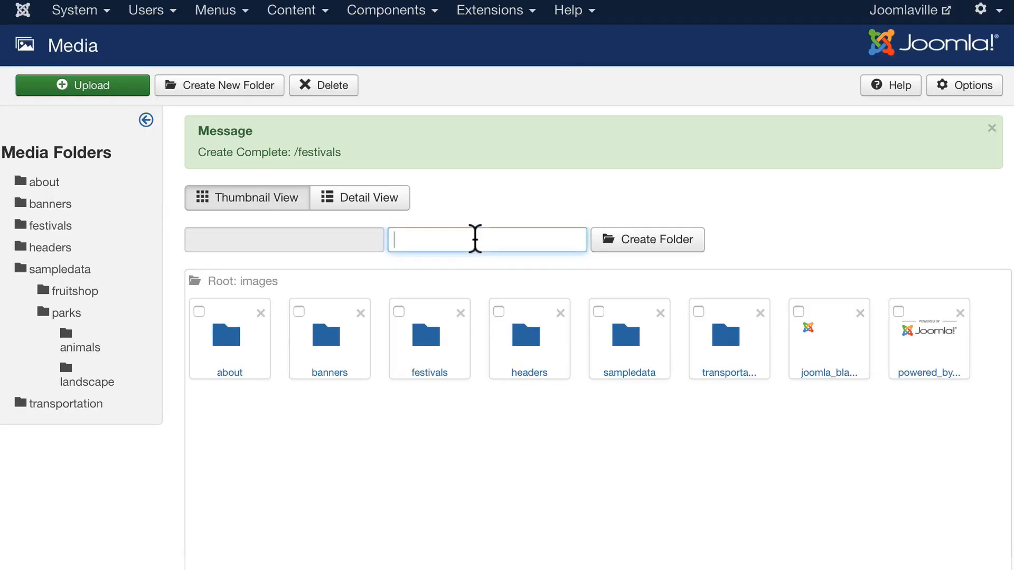
type("attractions")
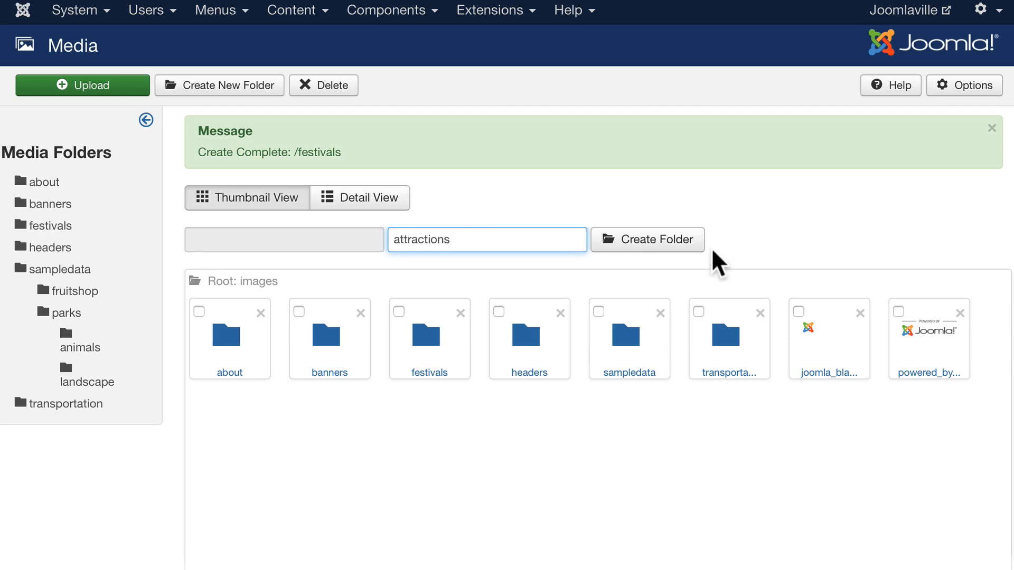
left_click(674, 238)
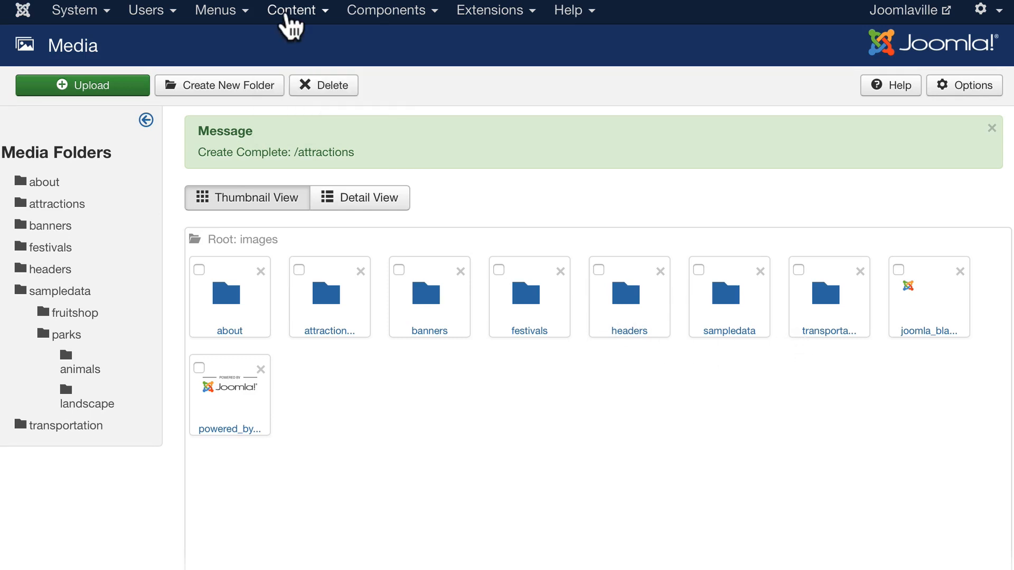
Step: Return to the article list and open the Airport article for editing
mouse_move(290, 24)
left_click(295, 51)
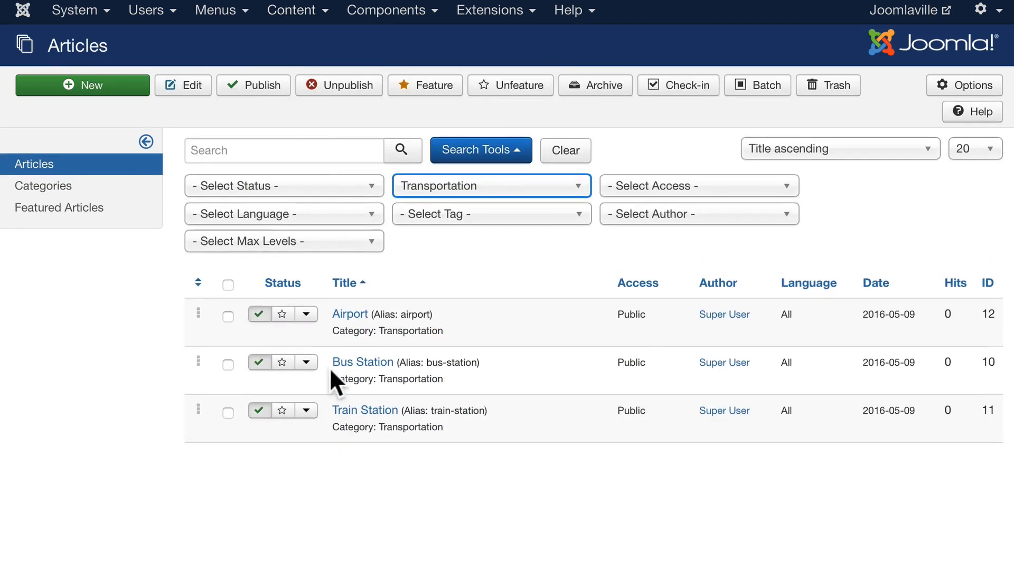
left_click(350, 314)
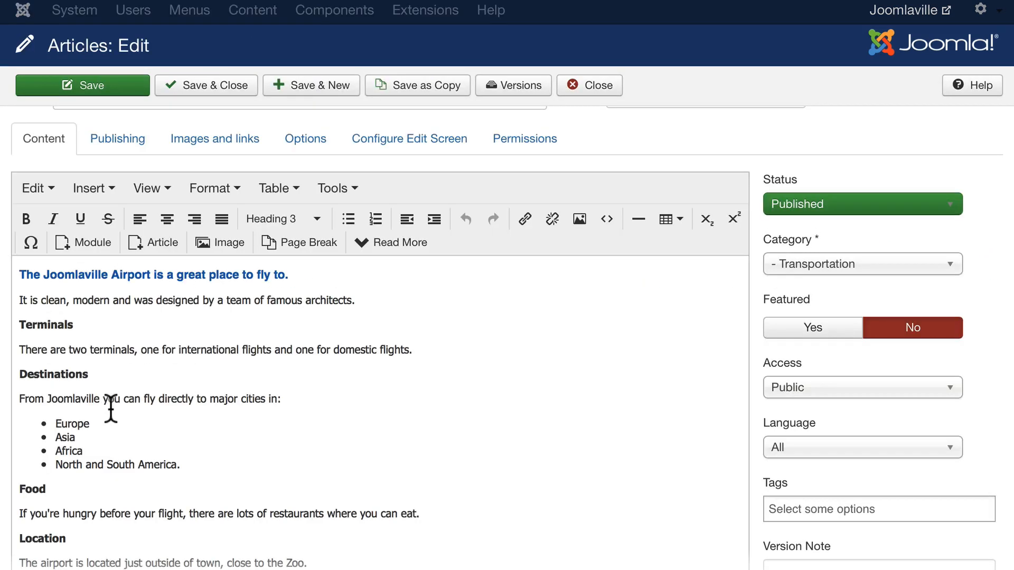
Step: Open the article's image insertion dialog and upload airport.jpg into the transportation folder
left_click(225, 240)
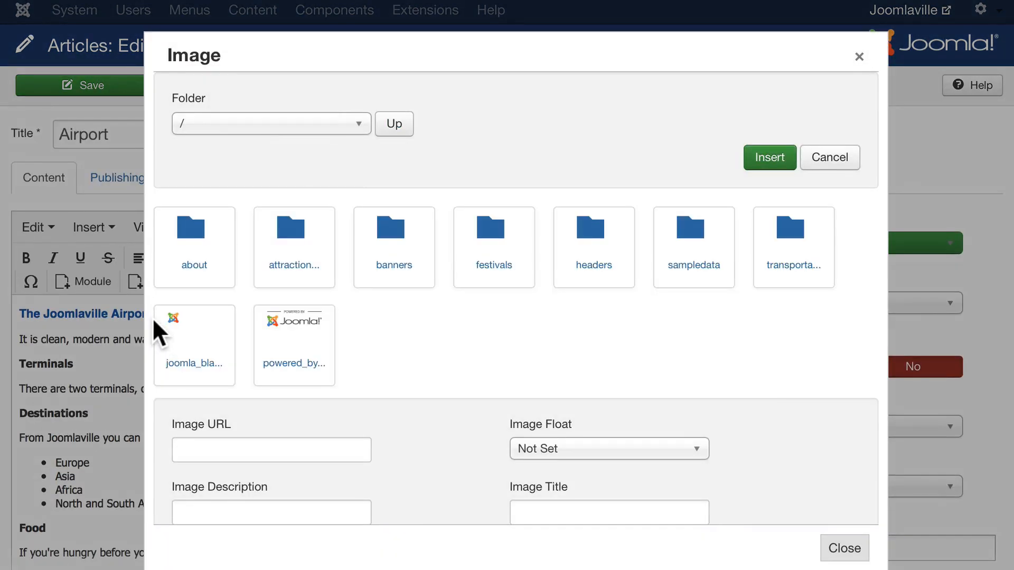
left_click(790, 235)
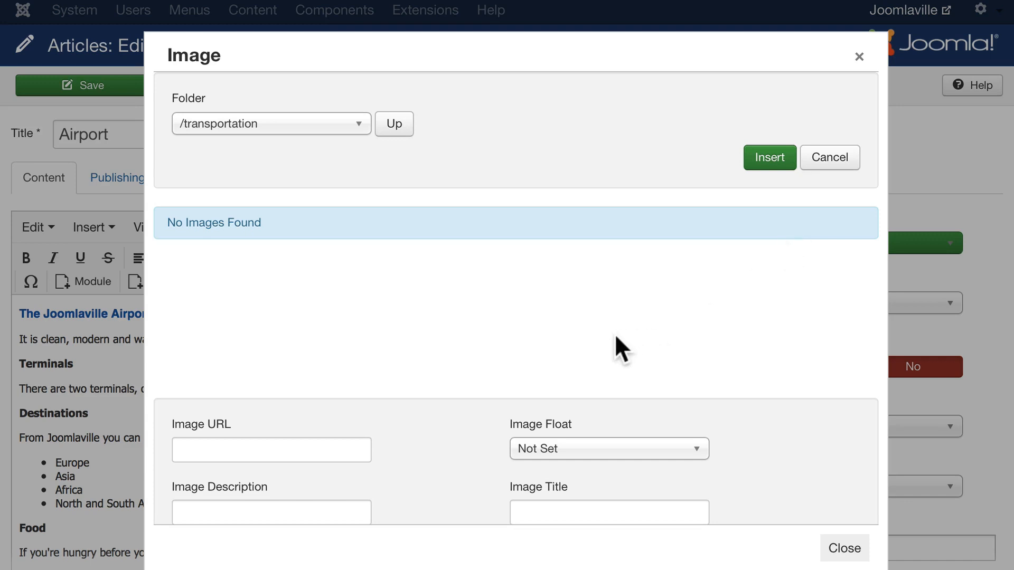
scroll(577, 351, "down", 5)
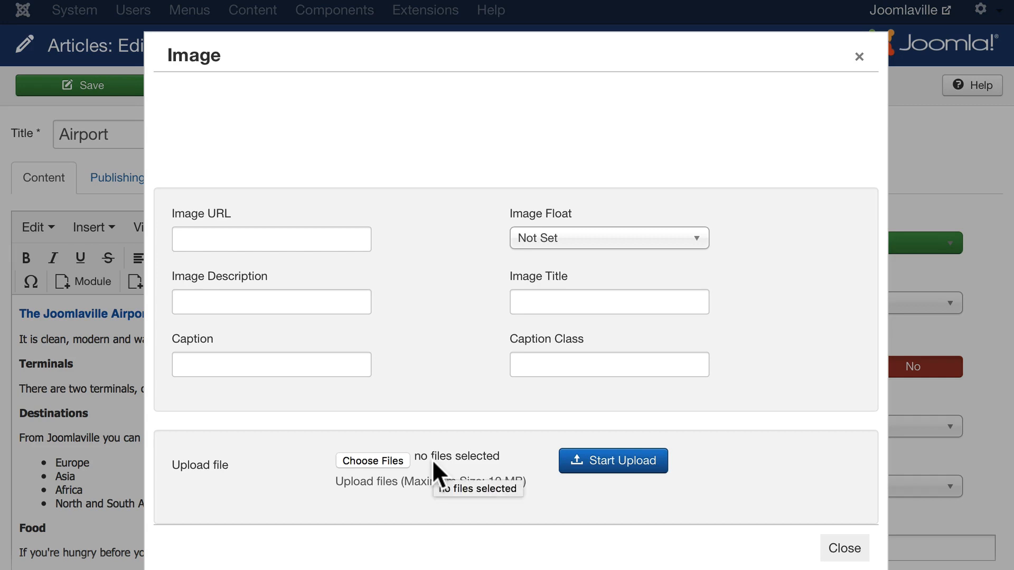
left_click(353, 461)
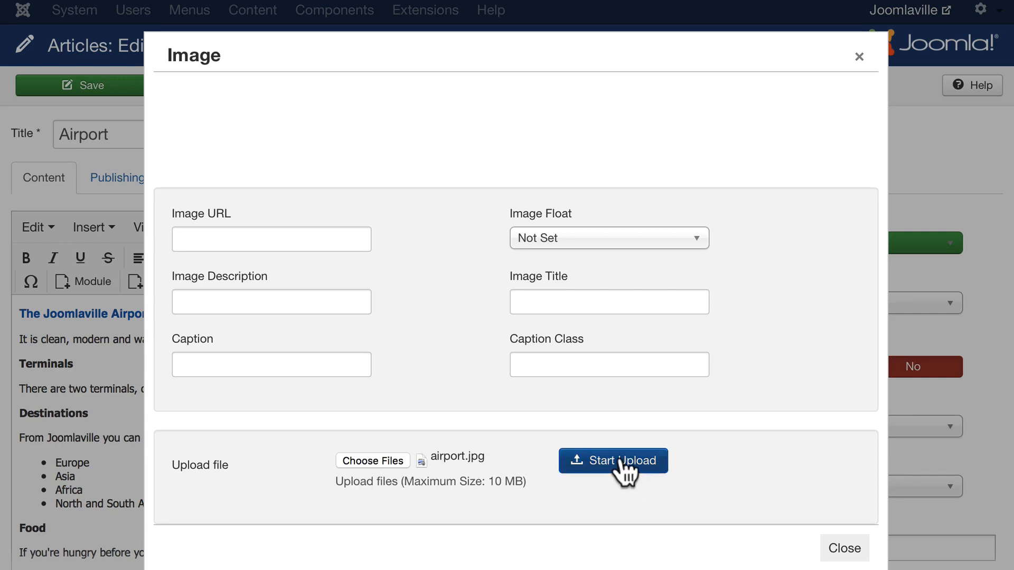
left_click(621, 460)
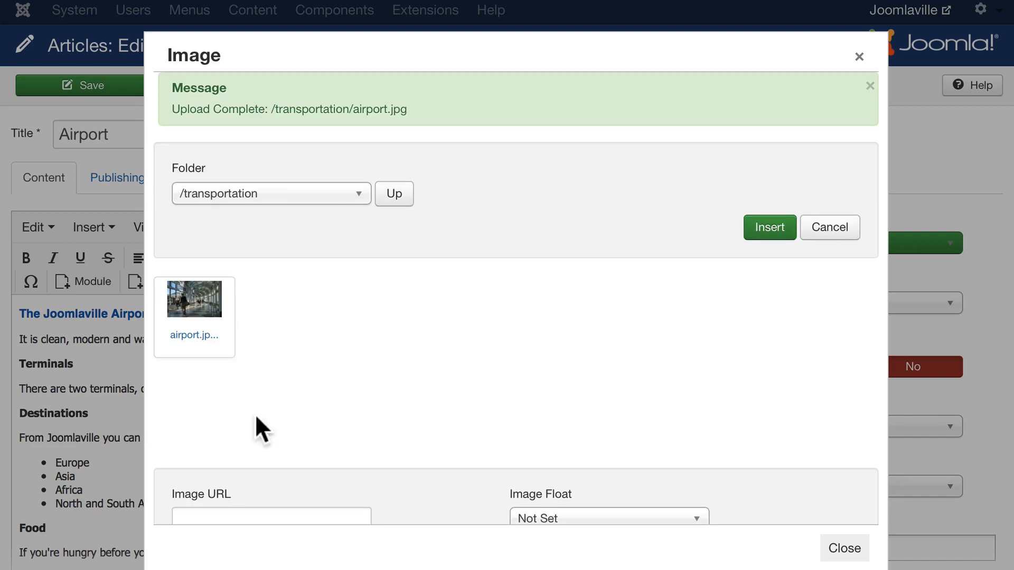
Step: Choose airport.jpg as the image to insert and set its float to Left
left_click(184, 299)
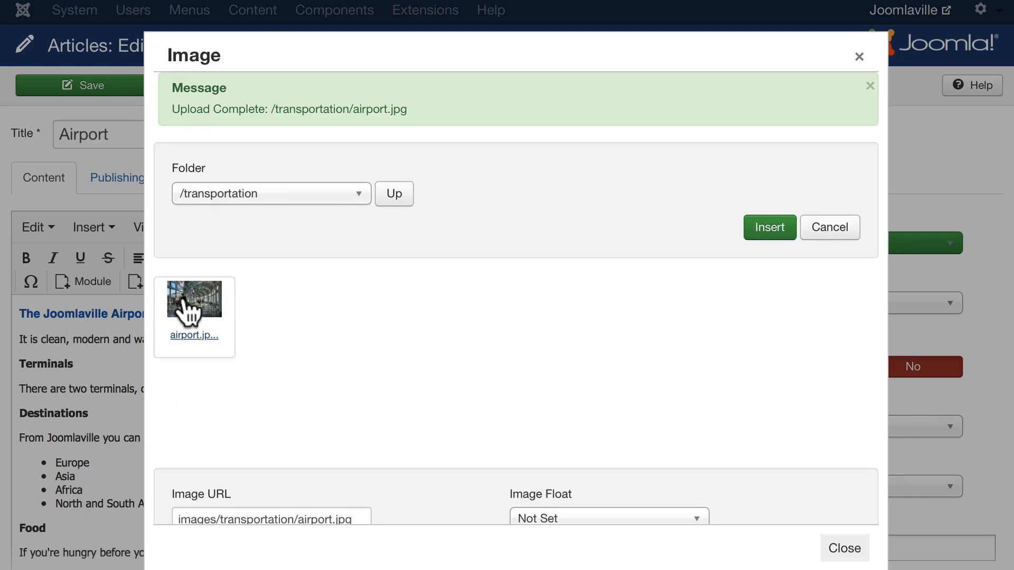
scroll(290, 312, "down", 3)
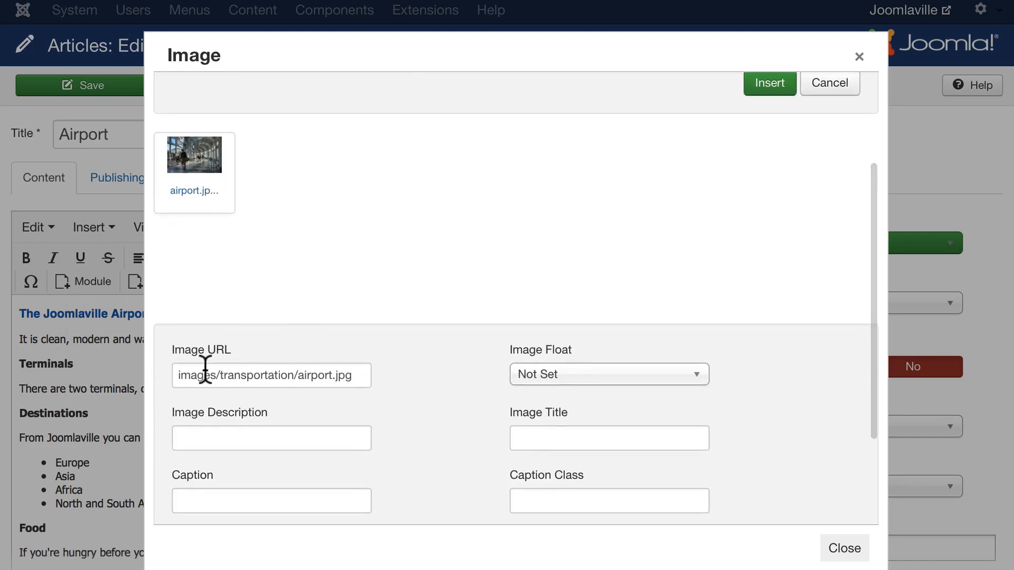
left_click(622, 376)
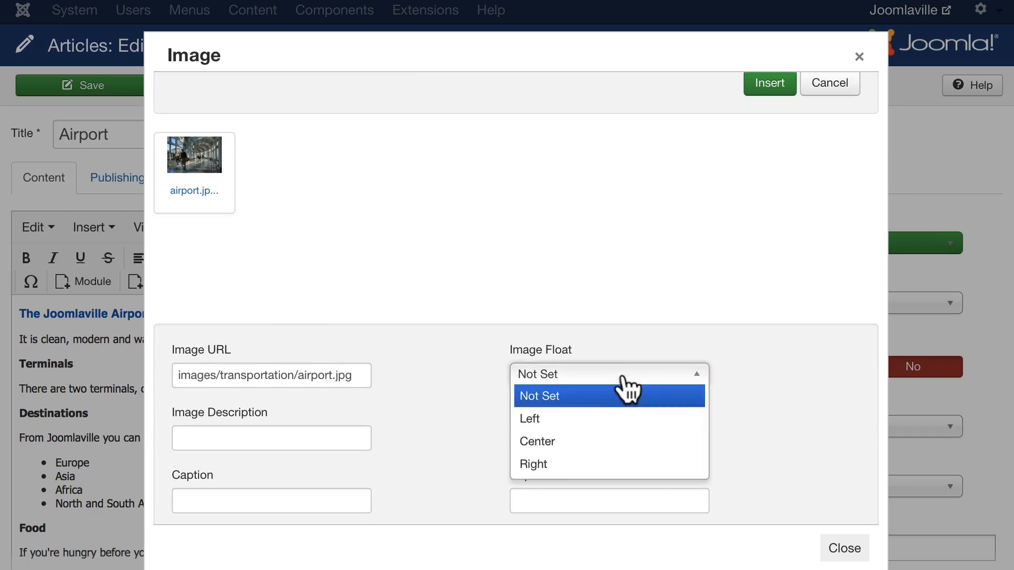
left_click(539, 419)
Step: Set the image description to "Joomlaville Airport"
left_click(267, 437)
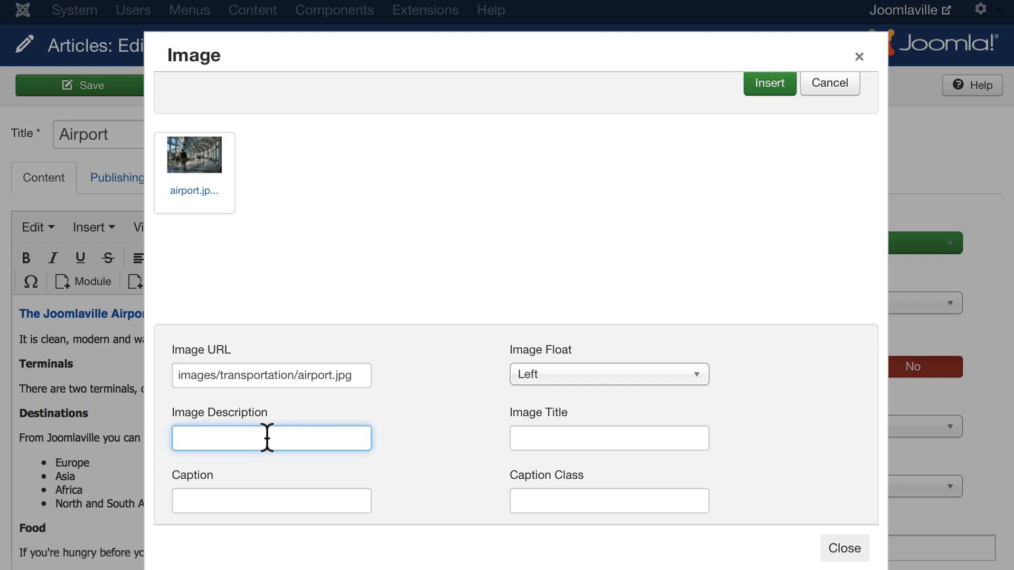
type("Joomlaville ")
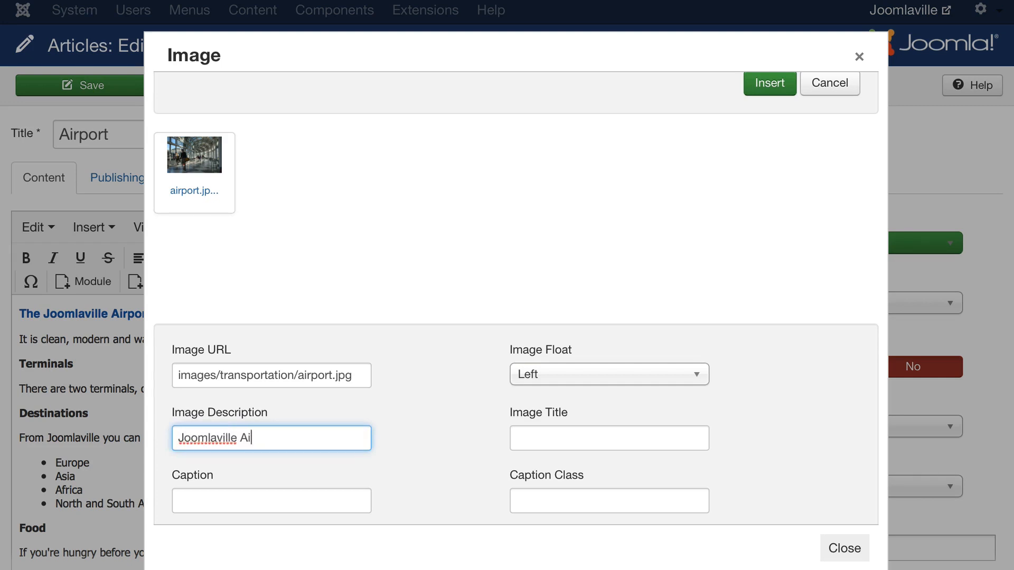
type("Airpop")
key("BackSpace")
key("BackSpace")
key("BackSpace")
Step: Set the image title to "Joomlaville Airport" and insert the airport image into the article
key("Tab")
type("J")
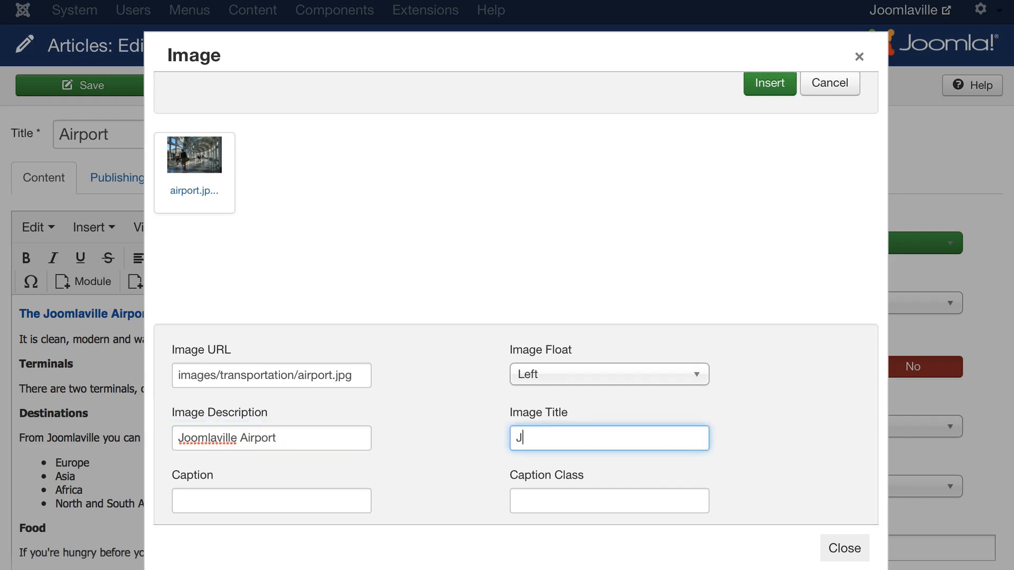
type("oomlaville ")
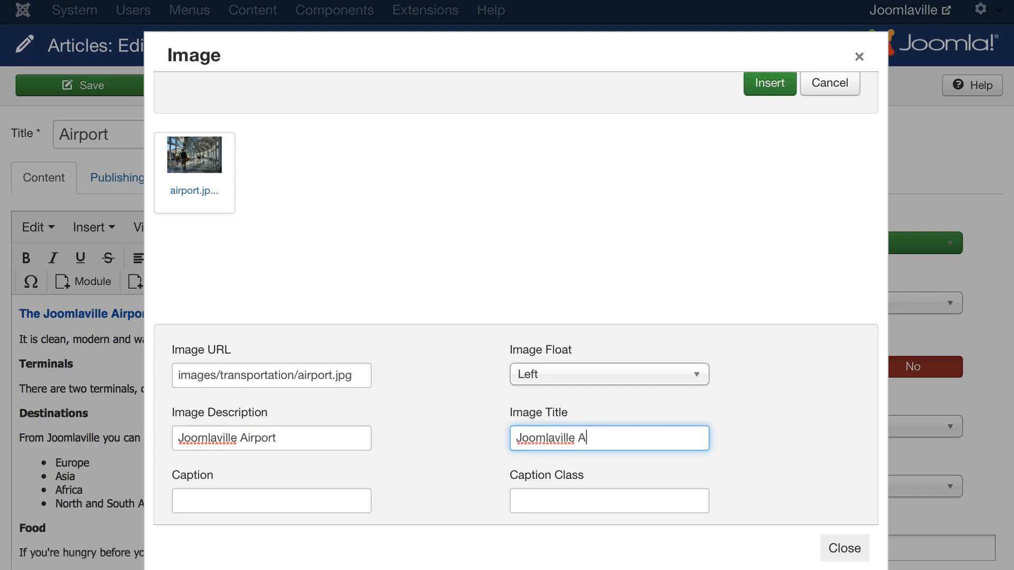
type("Airport")
key("Tab")
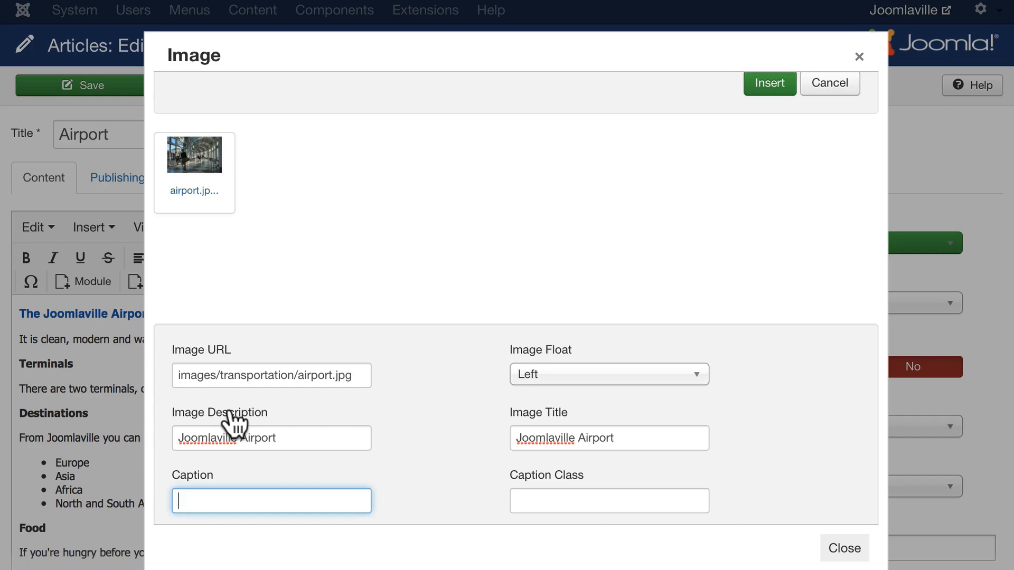
scroll(232, 425, "up", 3)
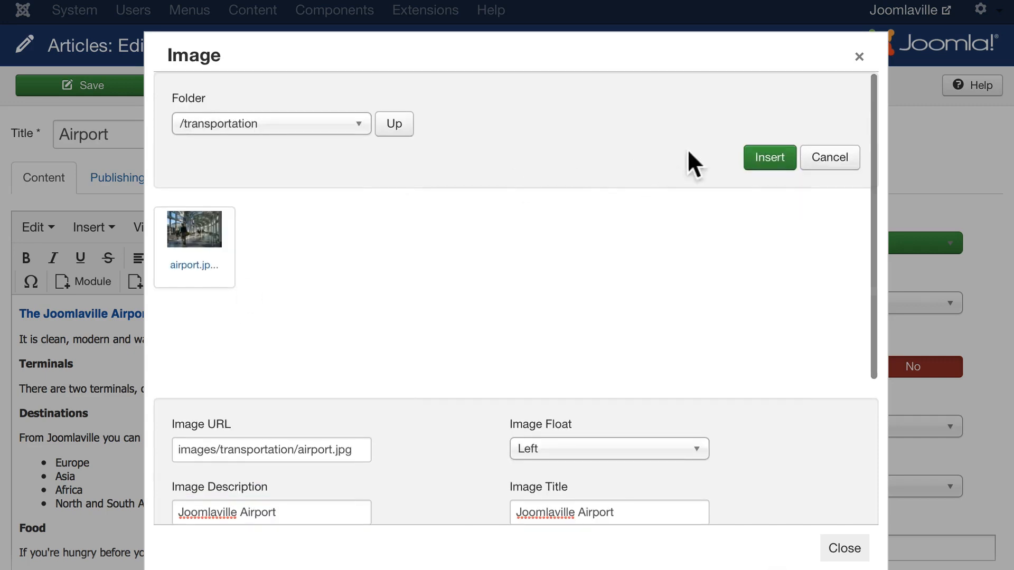
left_click(770, 157)
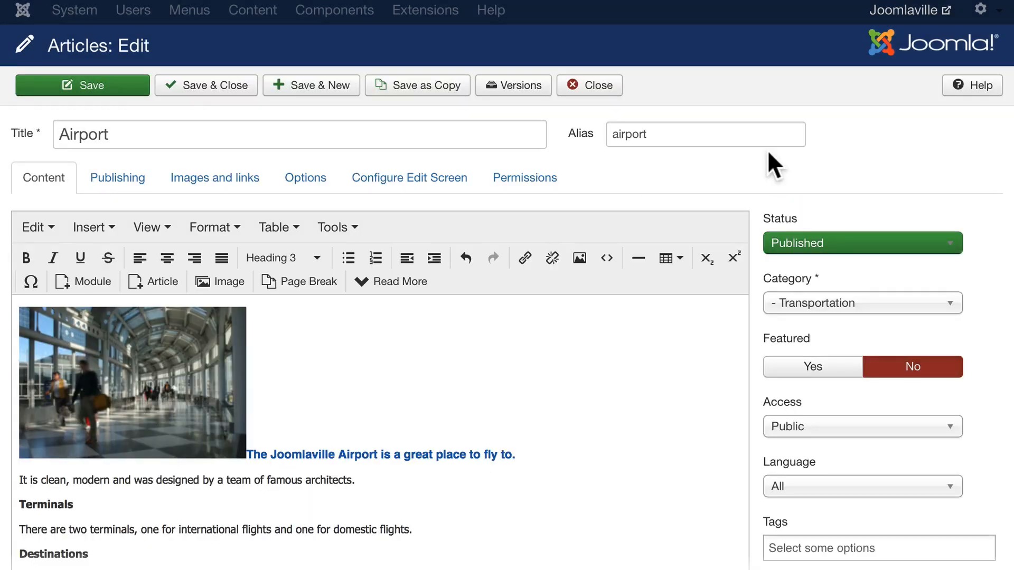
Step: Save the Airport article with its inserted image and view the Airport page on the public site
left_click(143, 403)
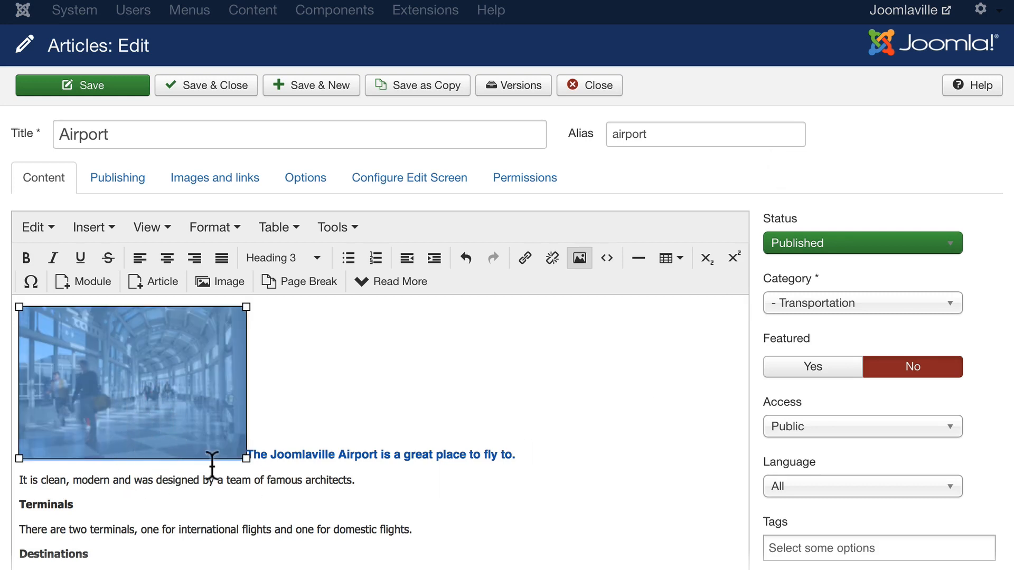
left_click(82, 87)
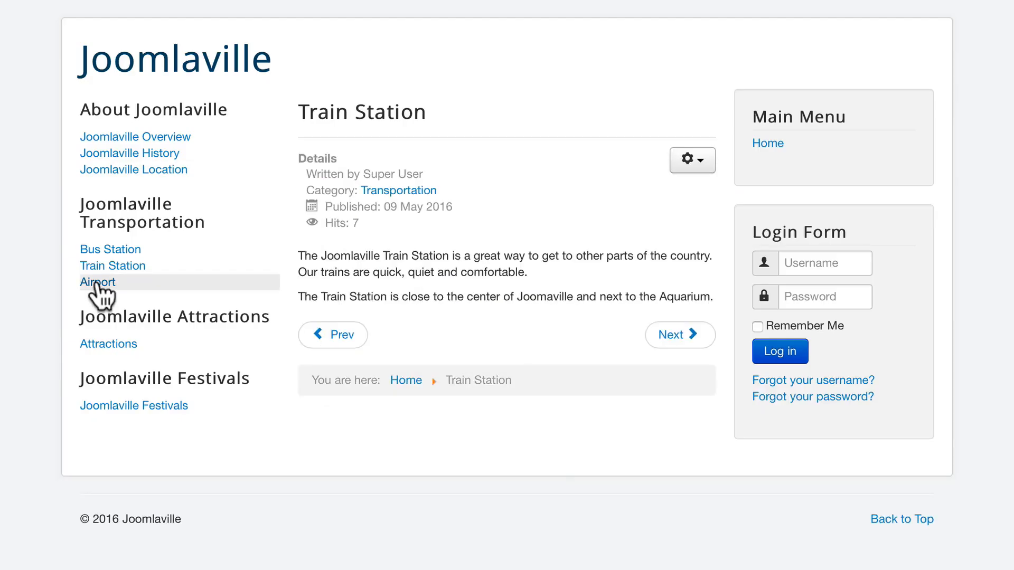
left_click(97, 283)
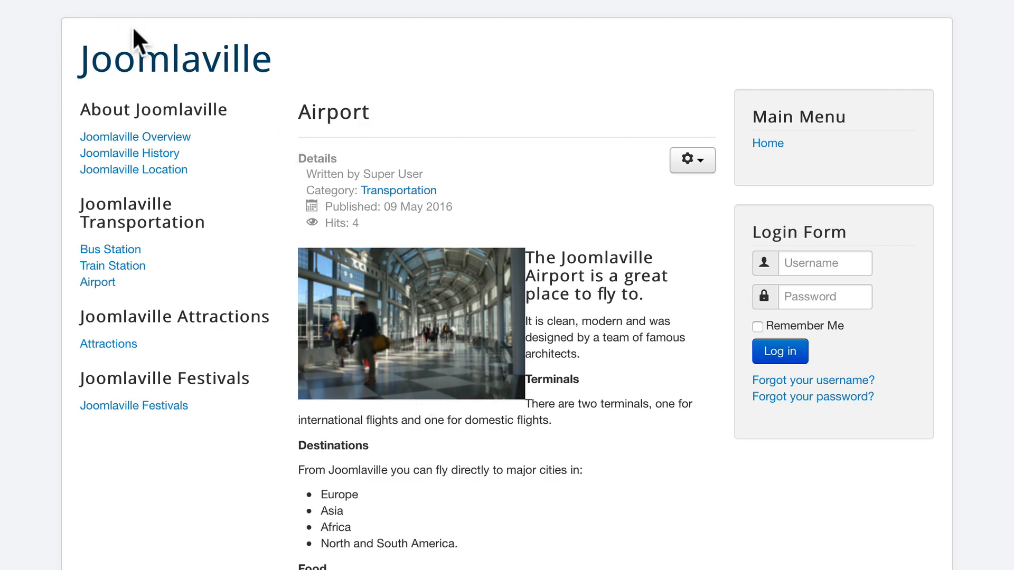
Step: Move the airport image to its own paragraph below the Location text, save the article and check the public page
left_click(96, 0)
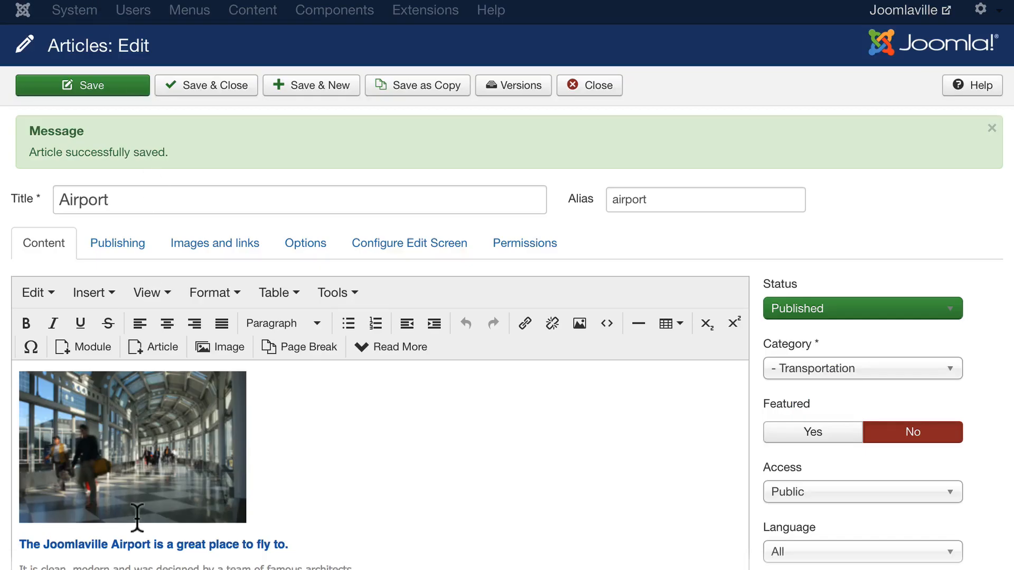
left_click(136, 456)
scroll(412, 444, "down", 5)
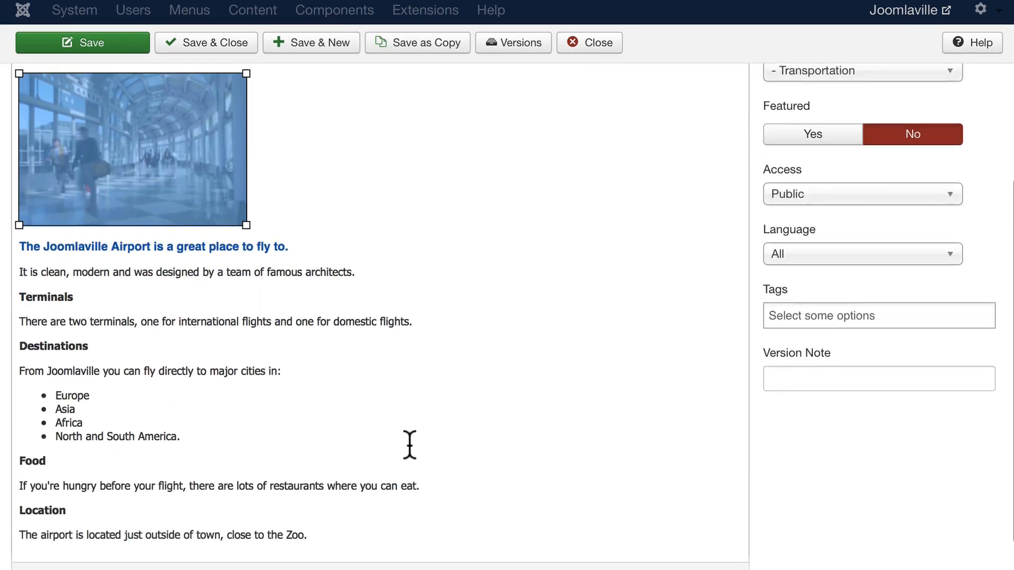
scroll(409, 444, "down", 2)
left_click_drag(129, 100, 324, 445)
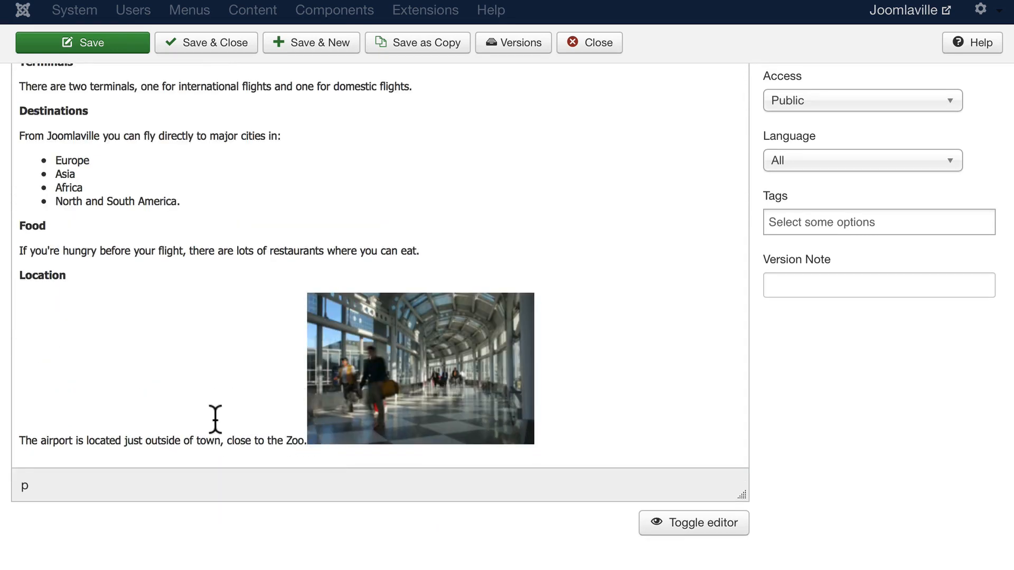
key("Return")
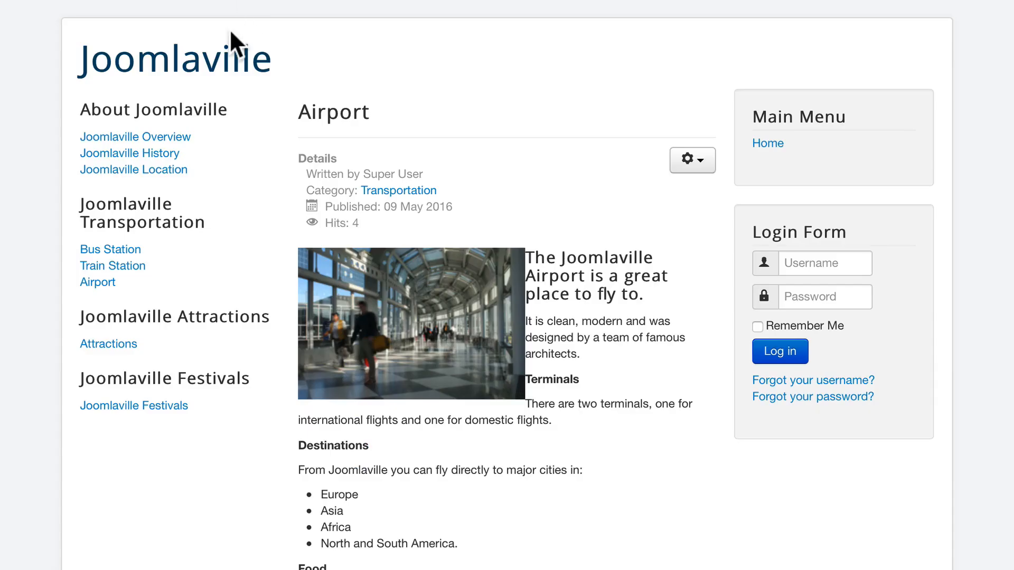
scroll(313, 327, "down", 6)
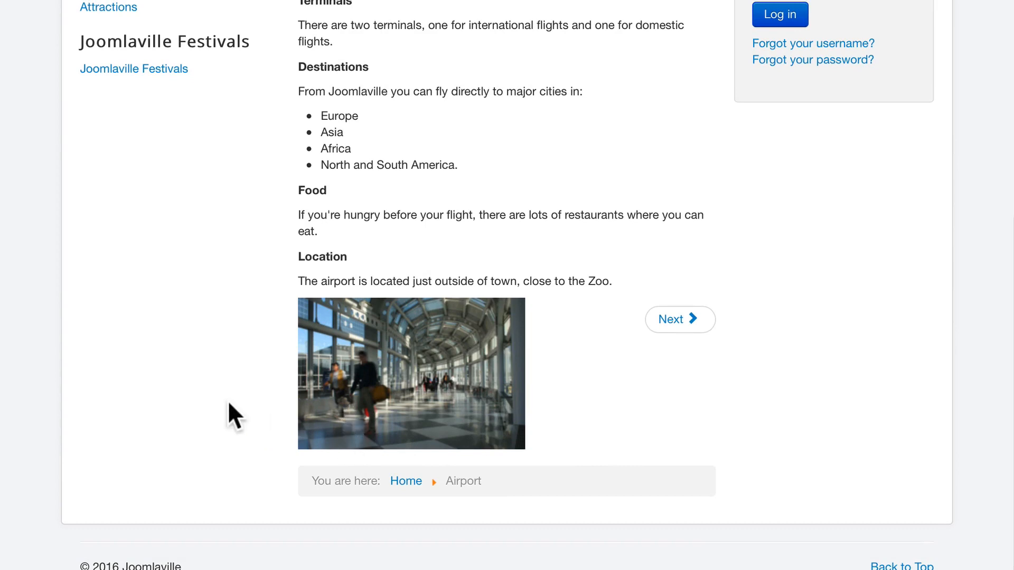
scroll(83, 2, "up", 6)
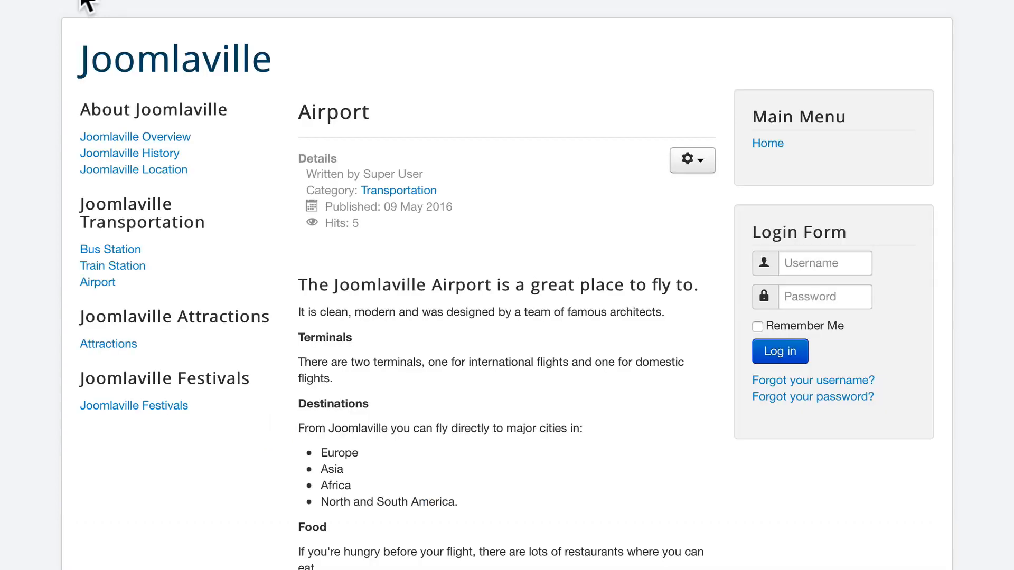
Step: Reopen the Airport article for editing and delete the airport image at the end of the text
left_click(82, 1)
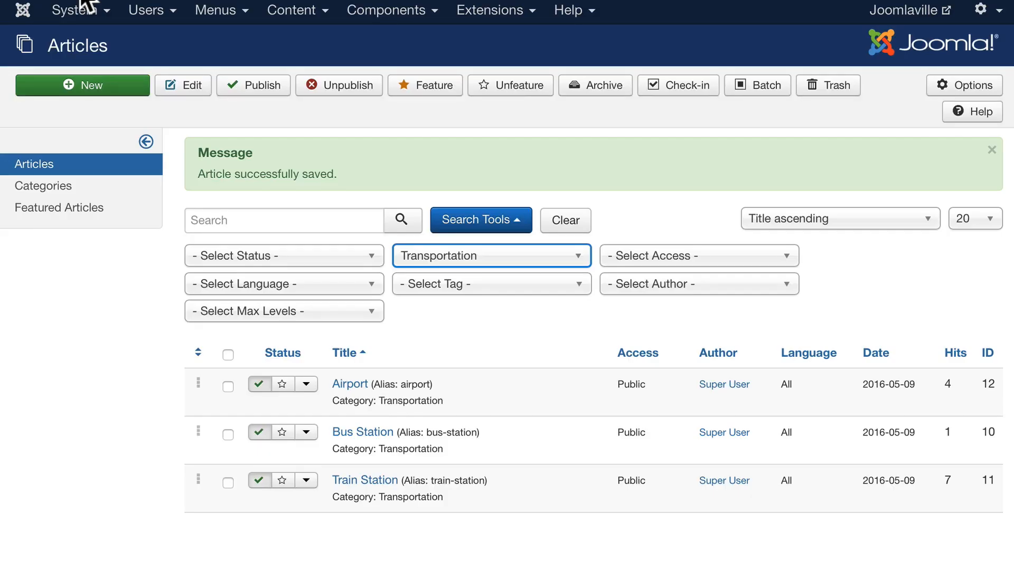
left_click(345, 385)
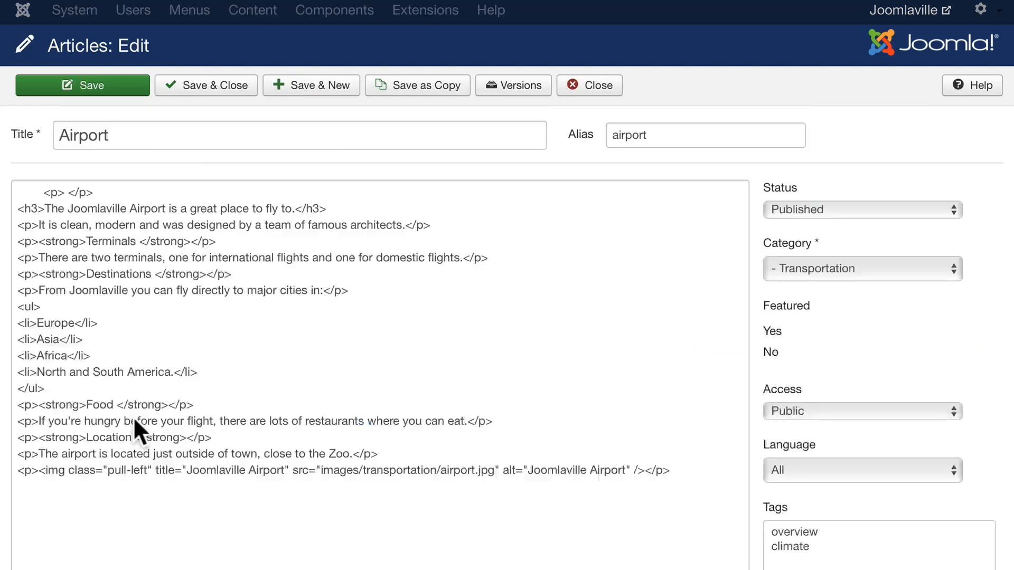
scroll(135, 420, "down", 5)
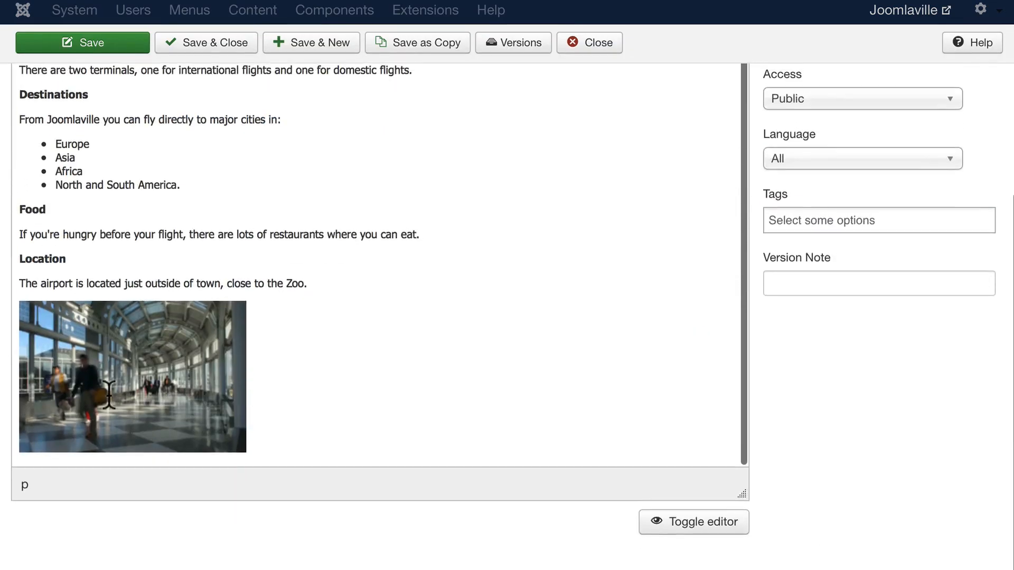
left_click(109, 385)
key("Delete")
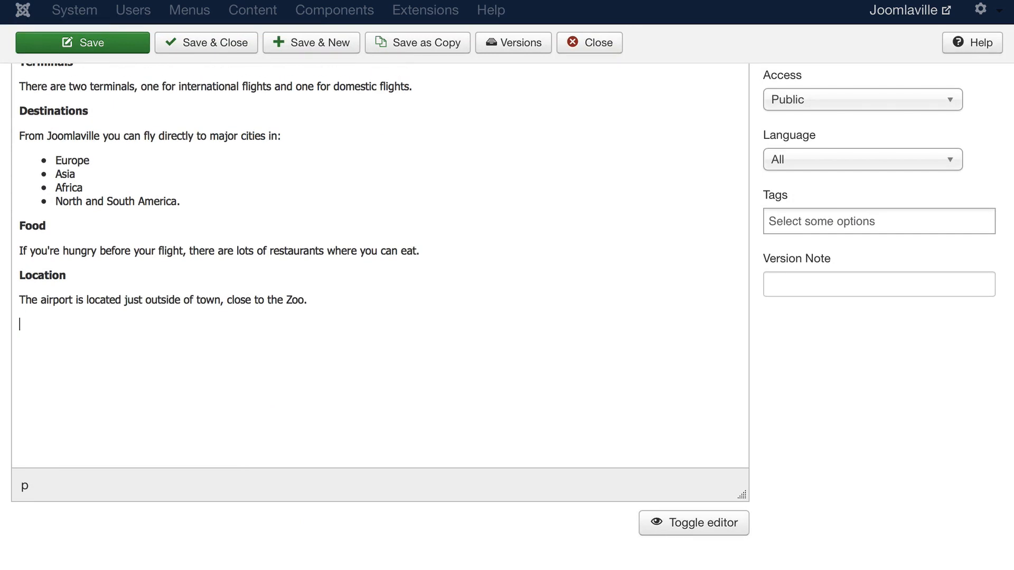
Step: Choose airport.jpg from the transportation folder as the article's intro image
scroll(86, 192, "up", 5)
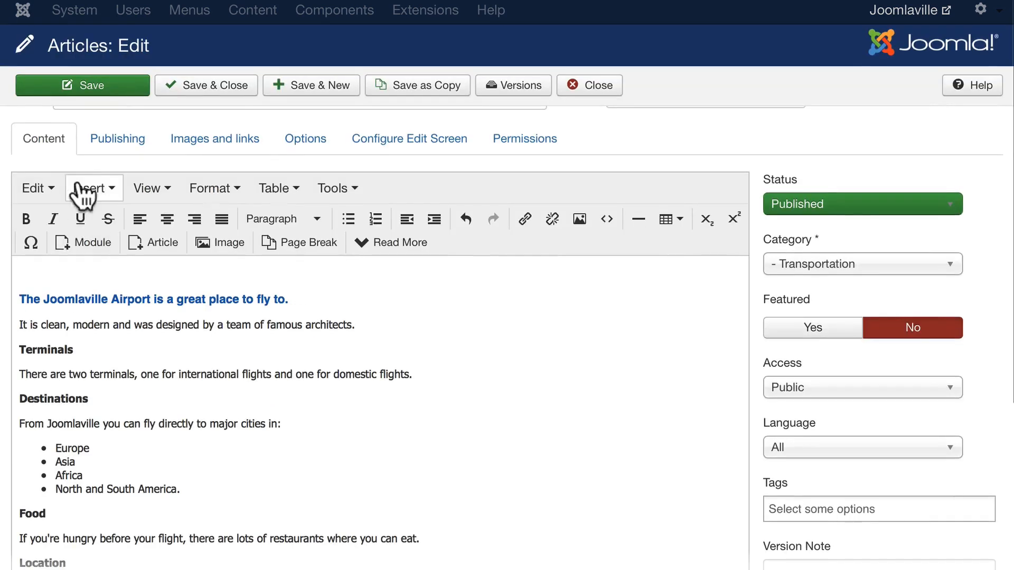
left_click(229, 141)
scroll(33, 198, "up", 1)
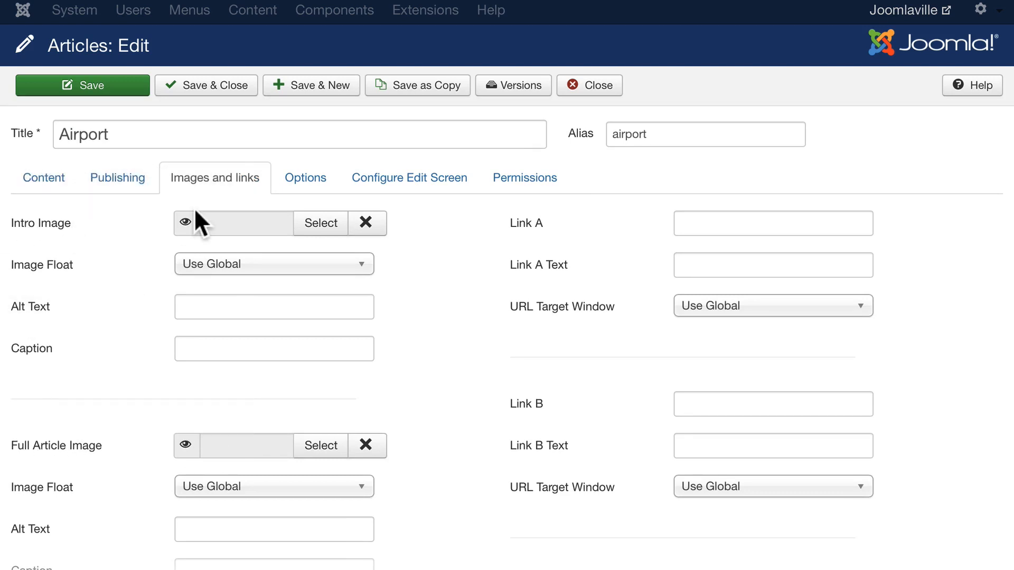
left_click(322, 224)
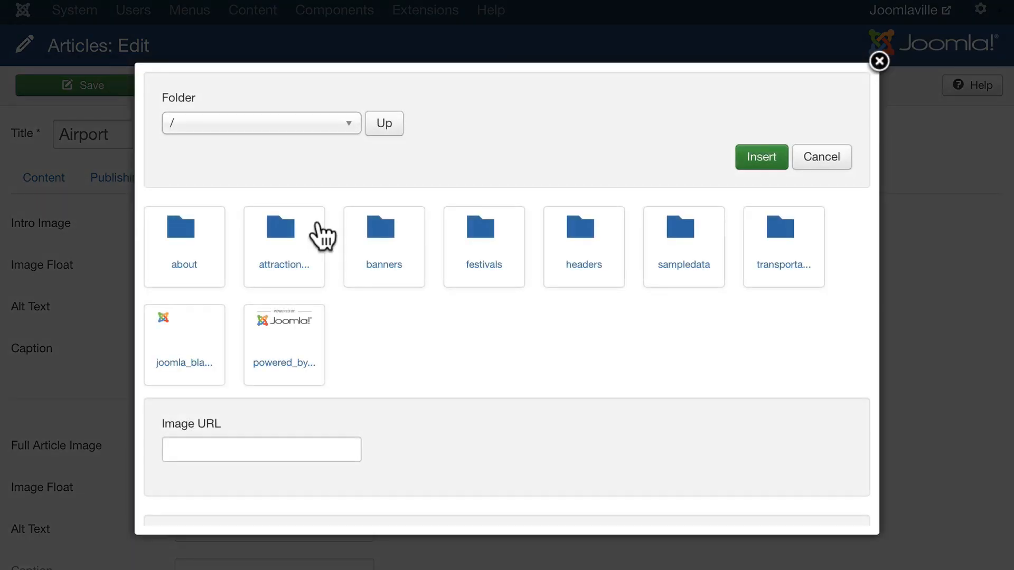
left_click(780, 249)
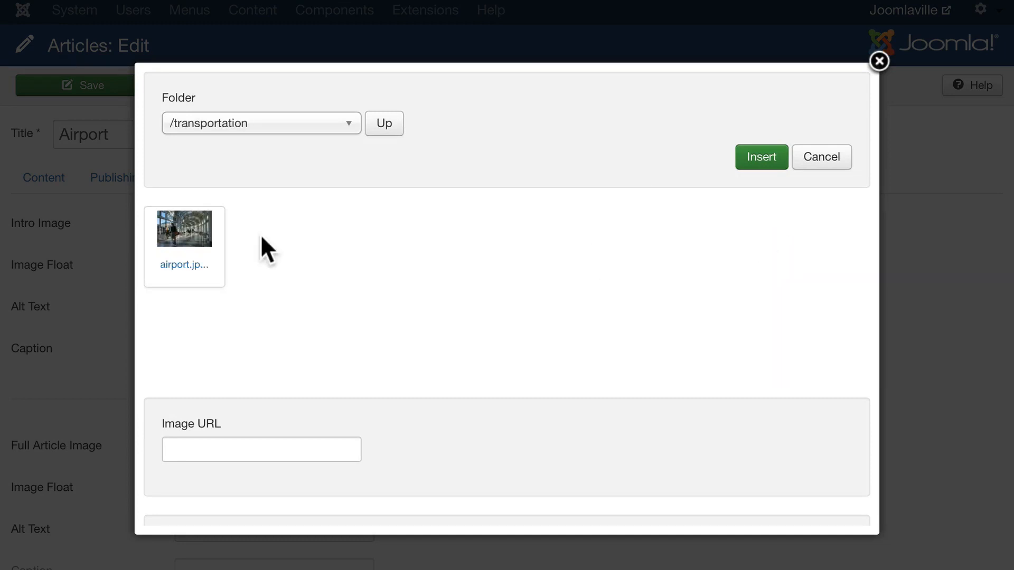
left_click(184, 244)
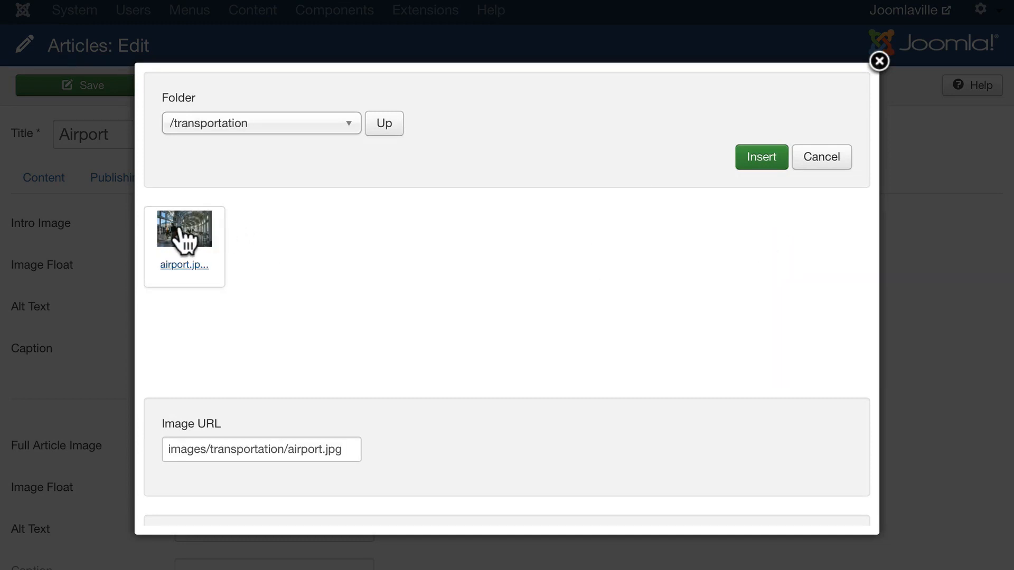
left_click(764, 158)
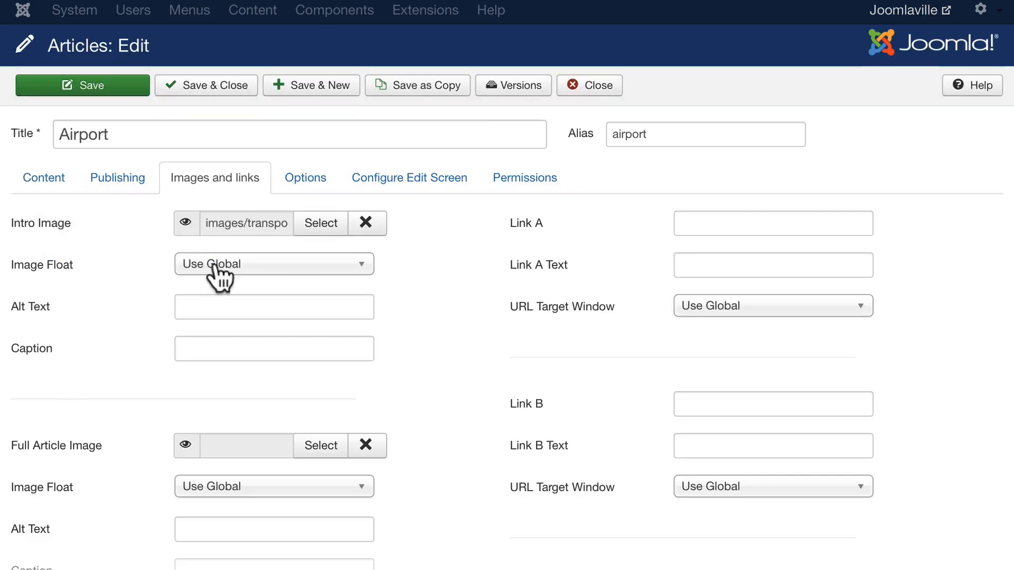
Step: Set the intro image's float to None and its alt text to "Joomlaville Airport"
left_click(215, 266)
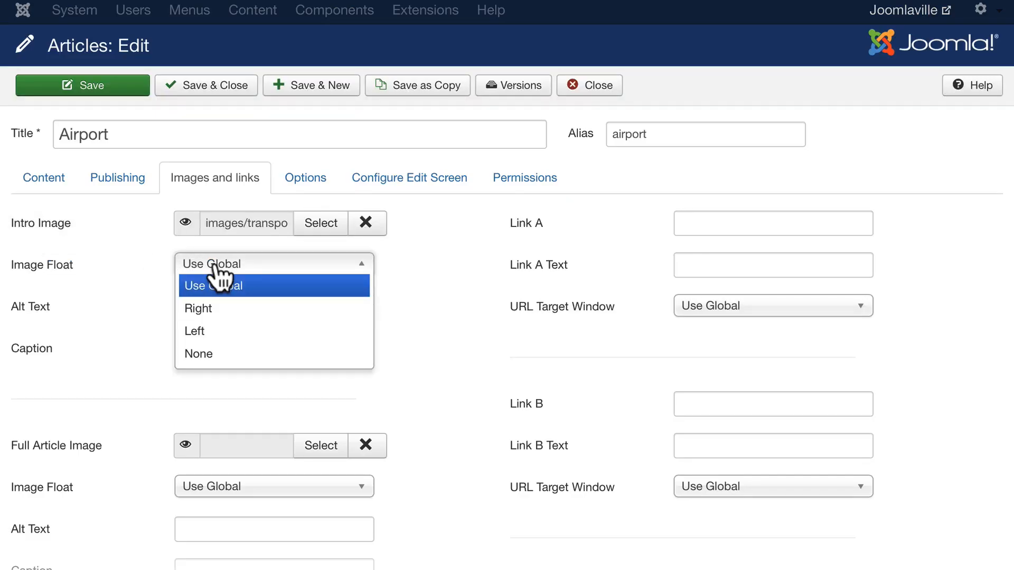
left_click(211, 352)
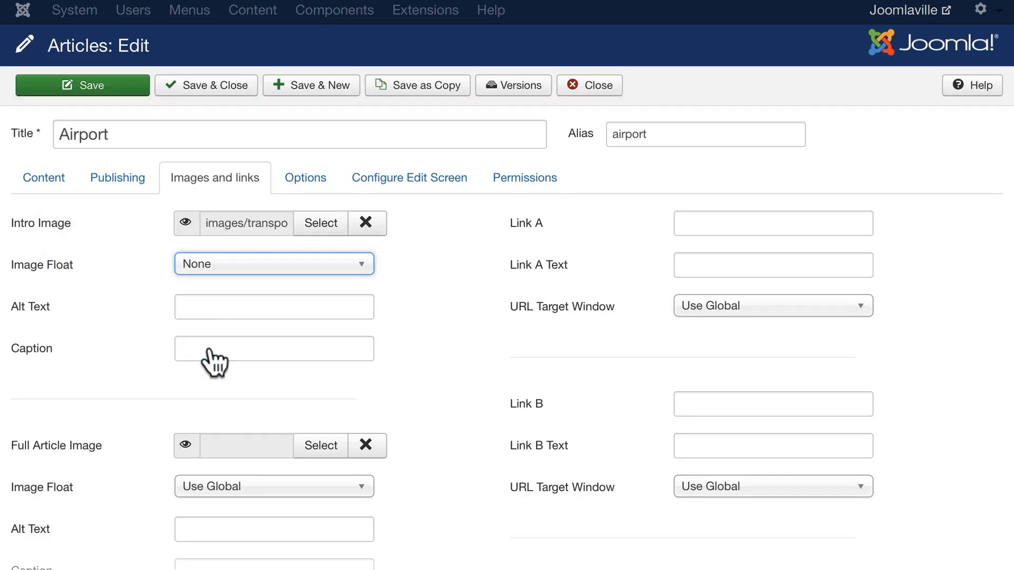
left_click(209, 306)
type("J")
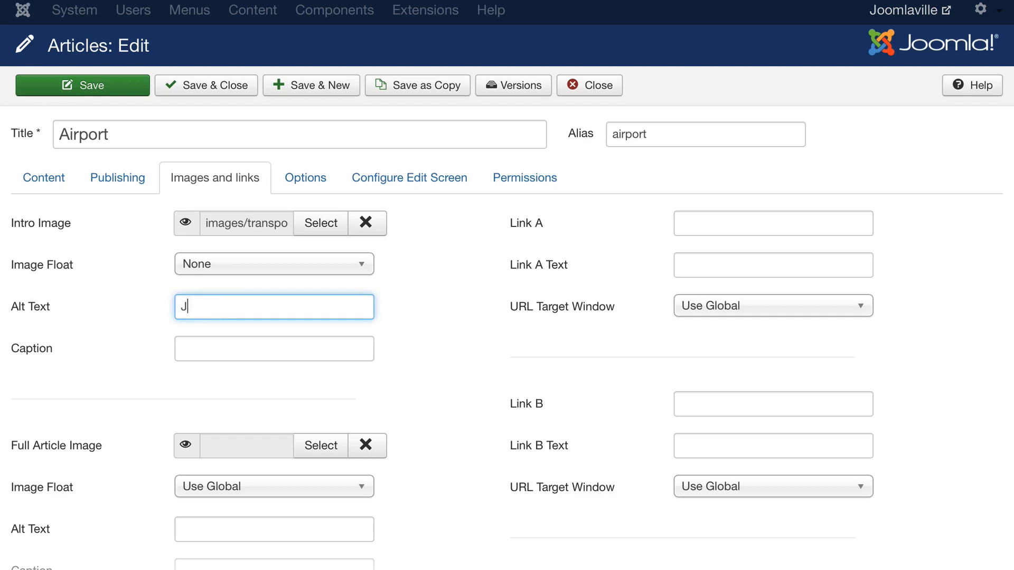
type("oomlaville Airport")
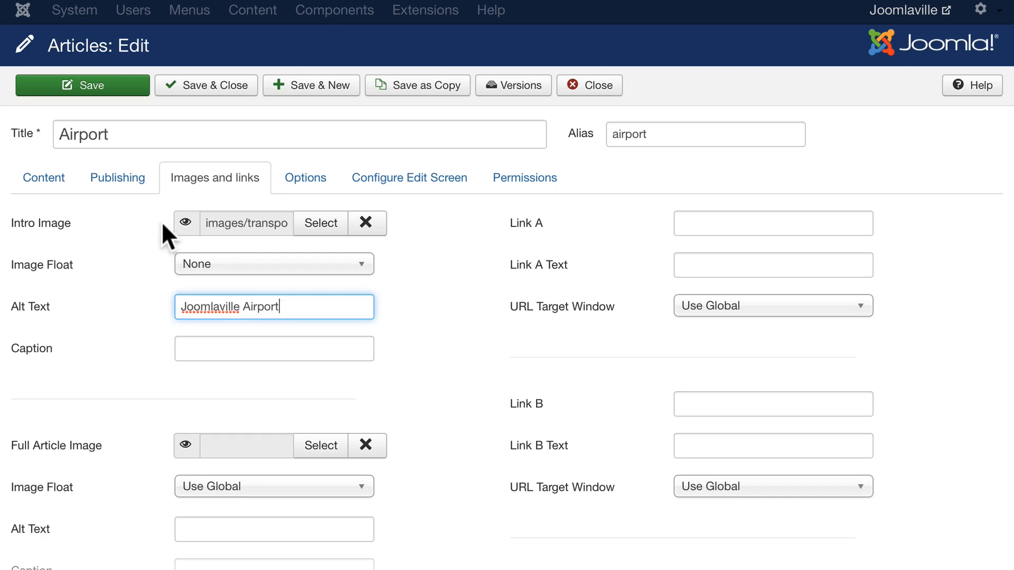
Step: Save the article and reload the public Airport page to check whether the intro image is displayed
left_click(116, 87)
left_click(282, 4)
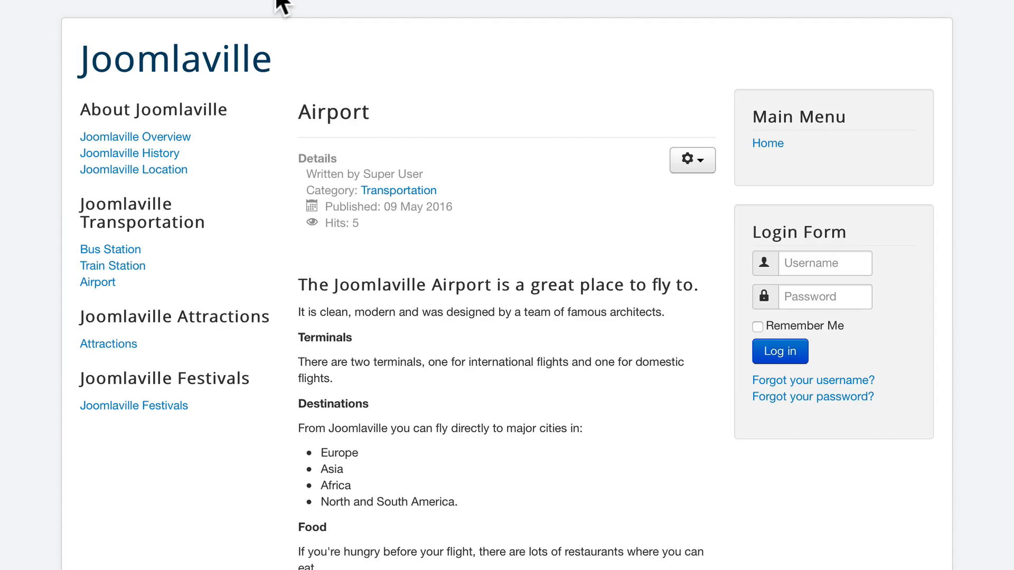
key("super+r")
scroll(377, 328, "down", 5)
scroll(376, 317, "up", 5)
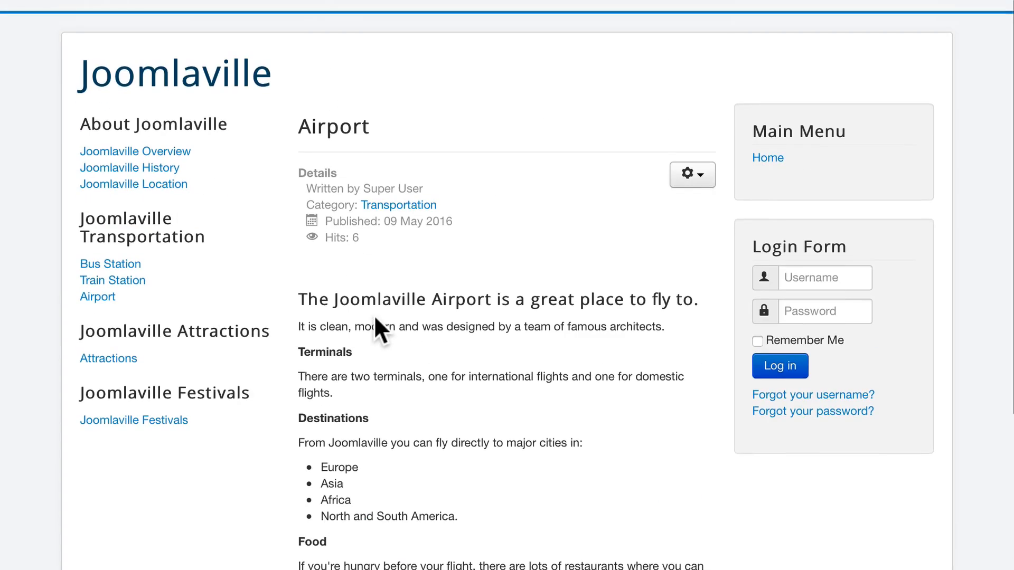
key("super+r")
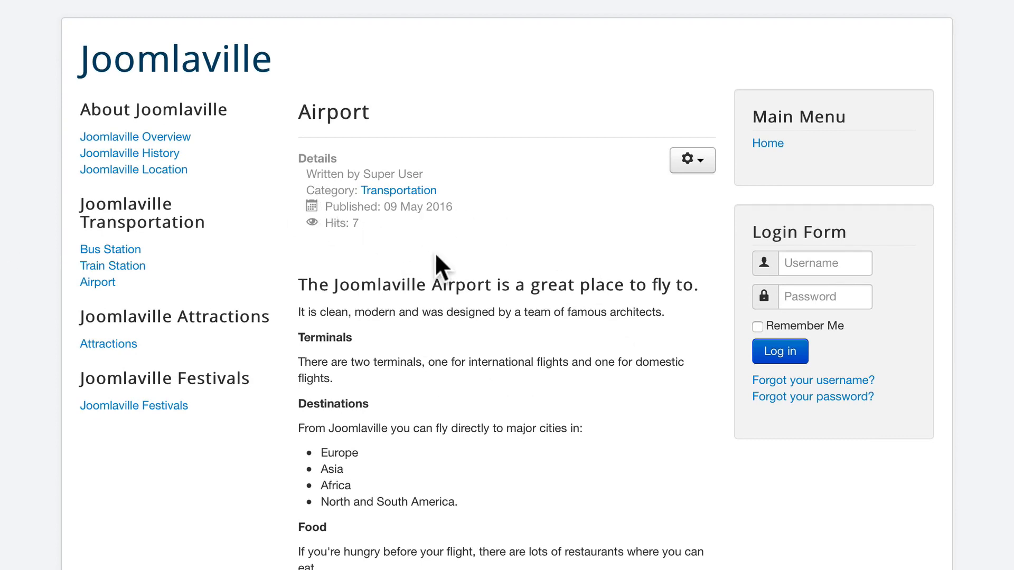
Step: Return to the article editor and choose airport.jpg from the transportation folder as the full article image
left_click(112, 0)
scroll(121, 355, "down", 4)
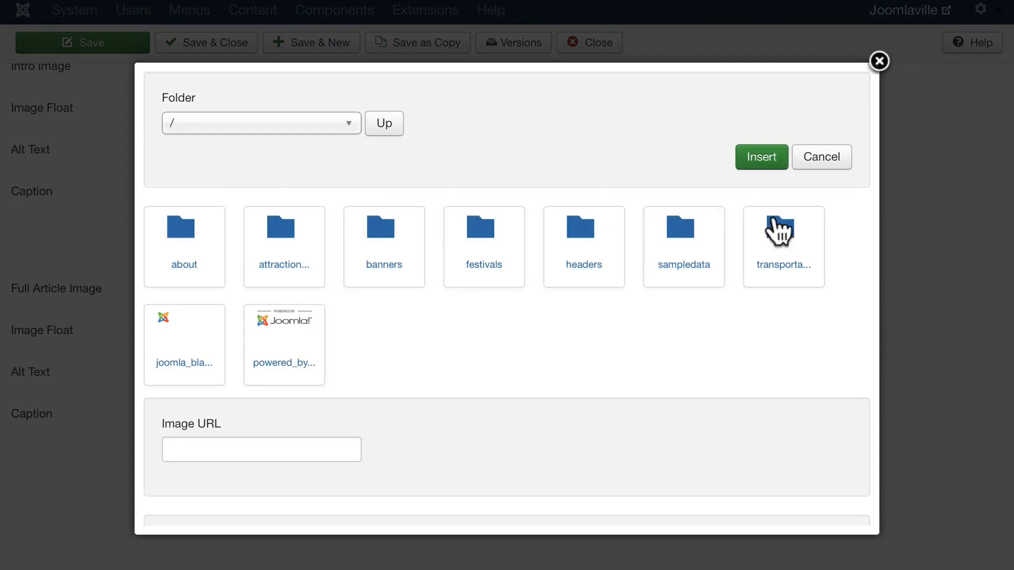
left_click(785, 232)
left_click(180, 238)
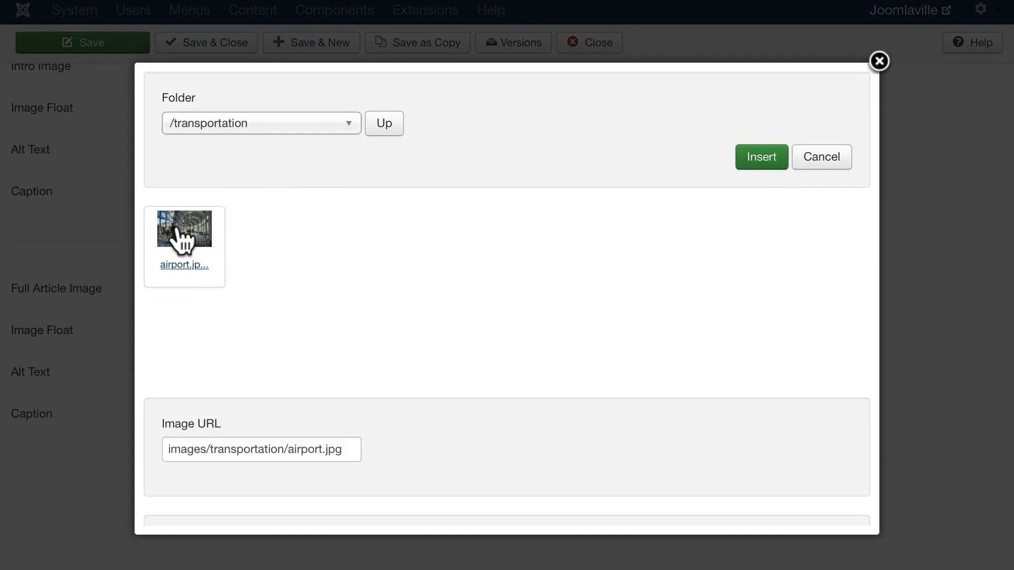
left_click(760, 157)
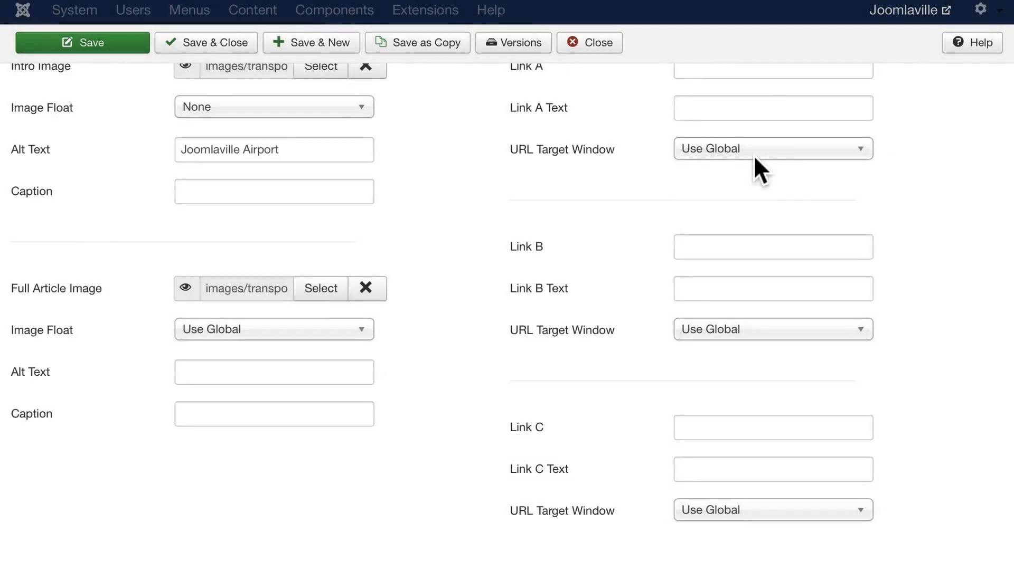
Step: Set the full article image's float to None and its alt text to "Joomlaville Airport"
left_click(207, 332)
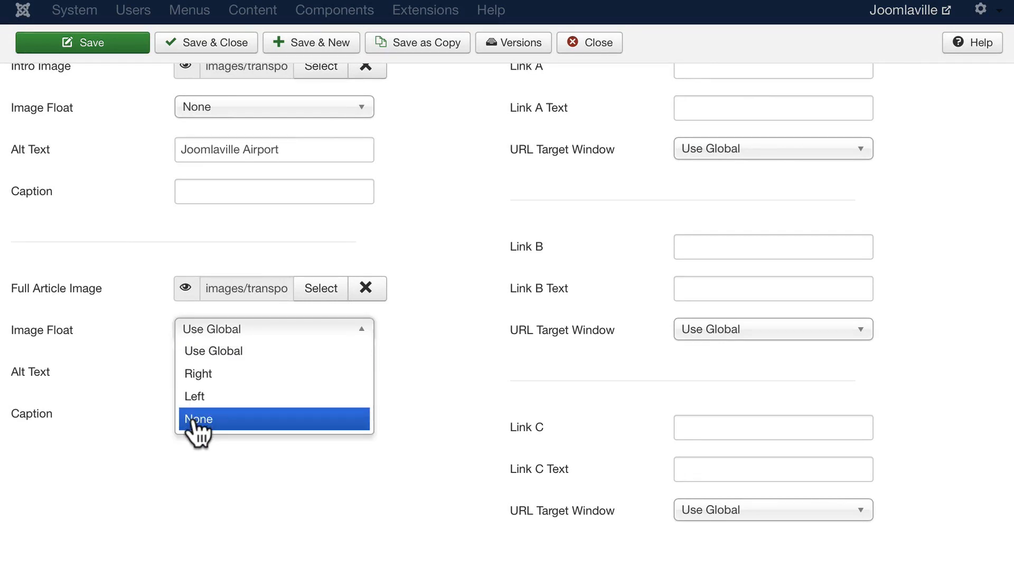
left_click(195, 419)
triple_click(245, 138)
key("ctrl+c")
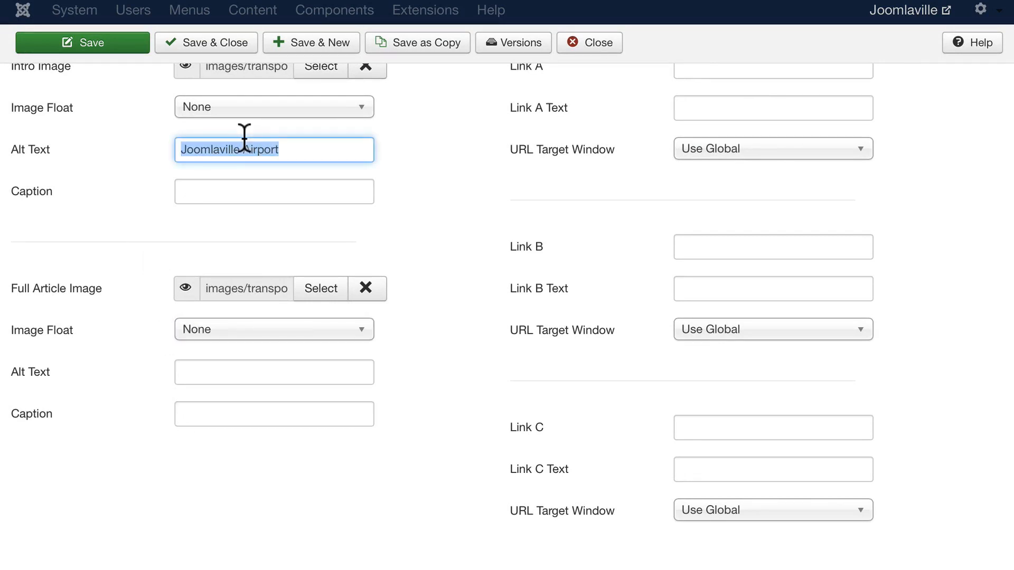
left_click(211, 366)
key("ctrl+v")
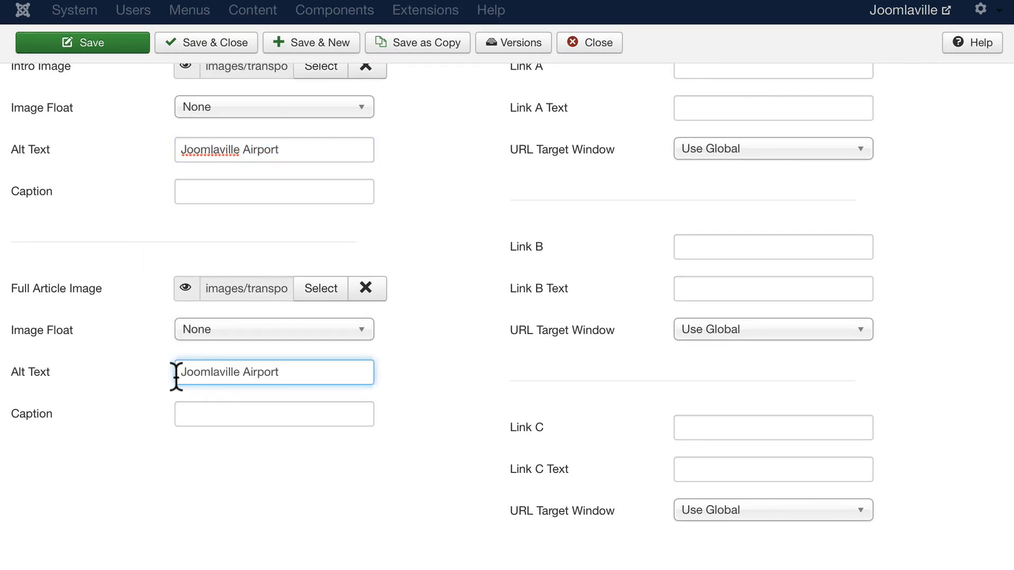
Step: Save the Airport article and reload its public page to check the full article image
left_click(126, 41)
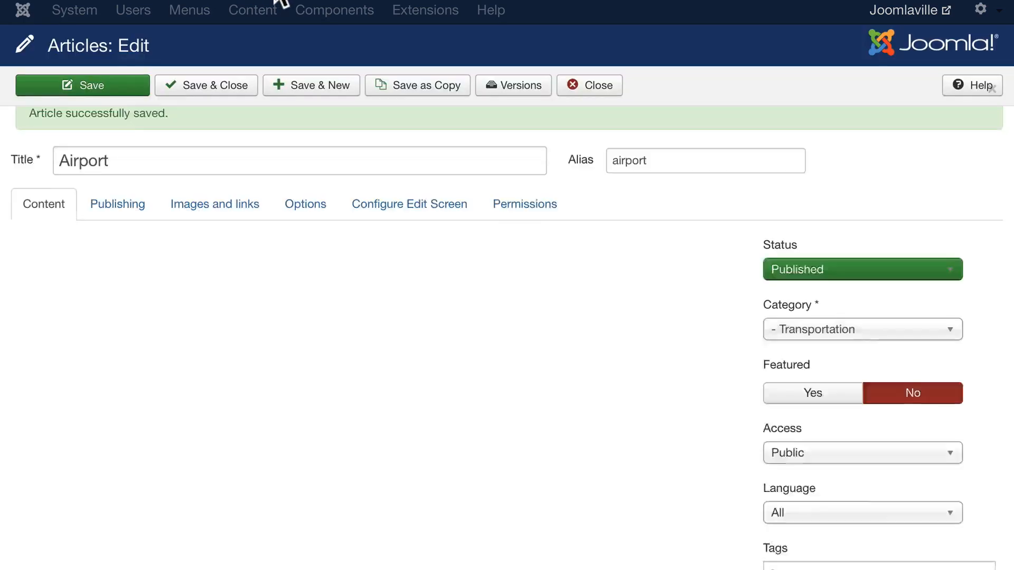
left_click(266, 0)
key("super+r")
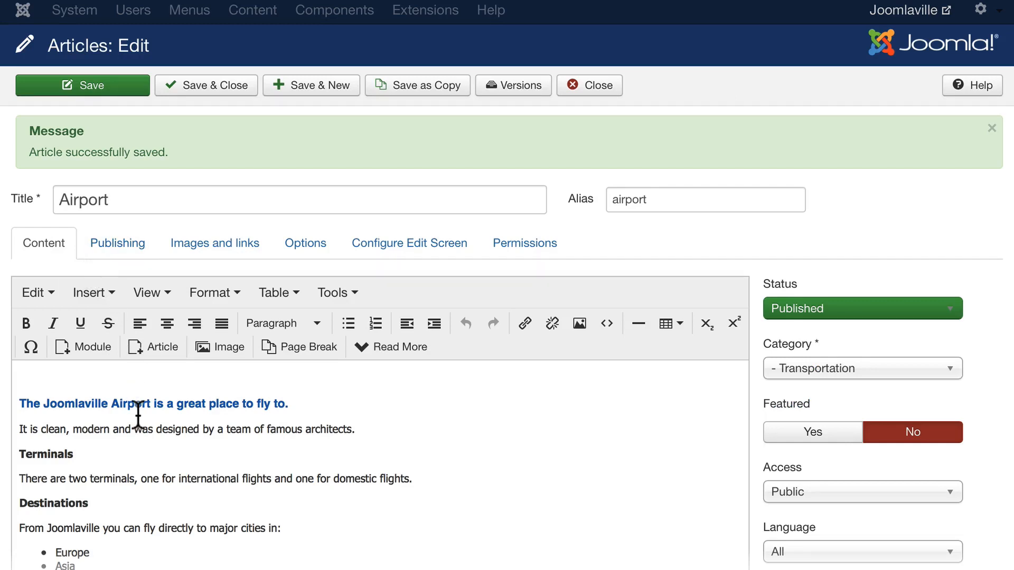
scroll(139, 414, "down", 3)
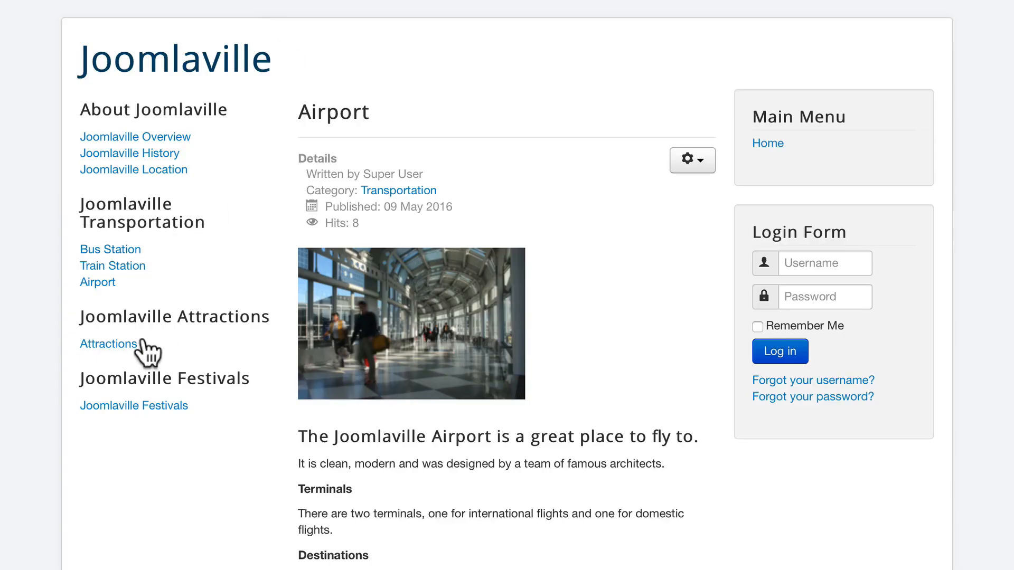
Step: Open the public Attractions page and look through its Museum, Aquarium and Zoo articles
left_click(112, 344)
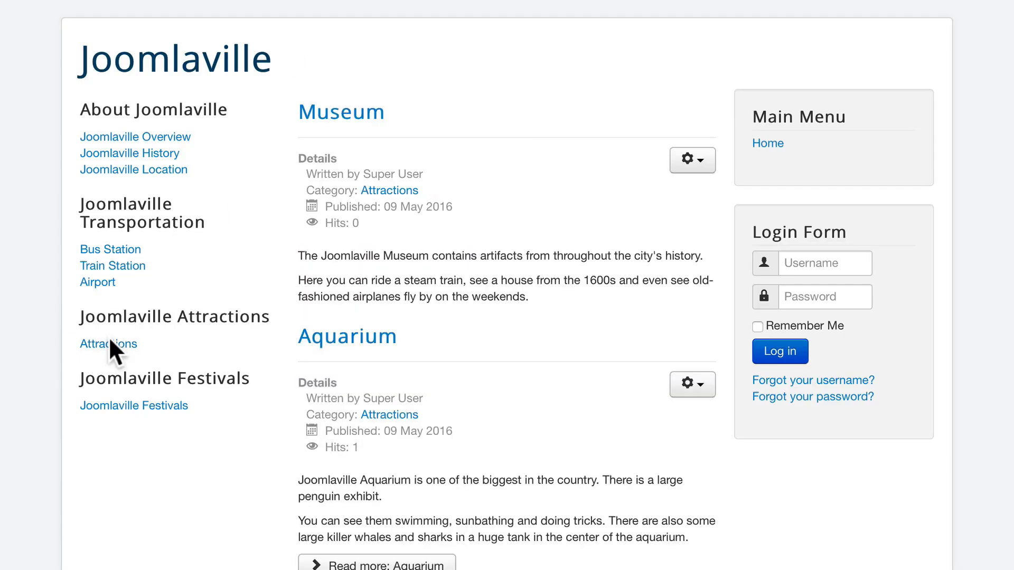
scroll(478, 252, "down", 5)
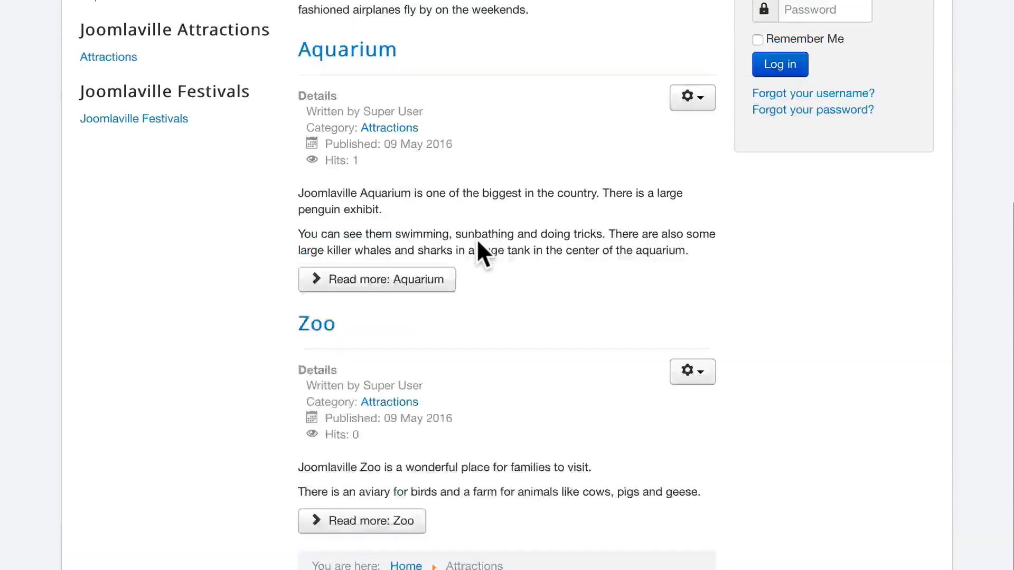
scroll(478, 244, "up", 5)
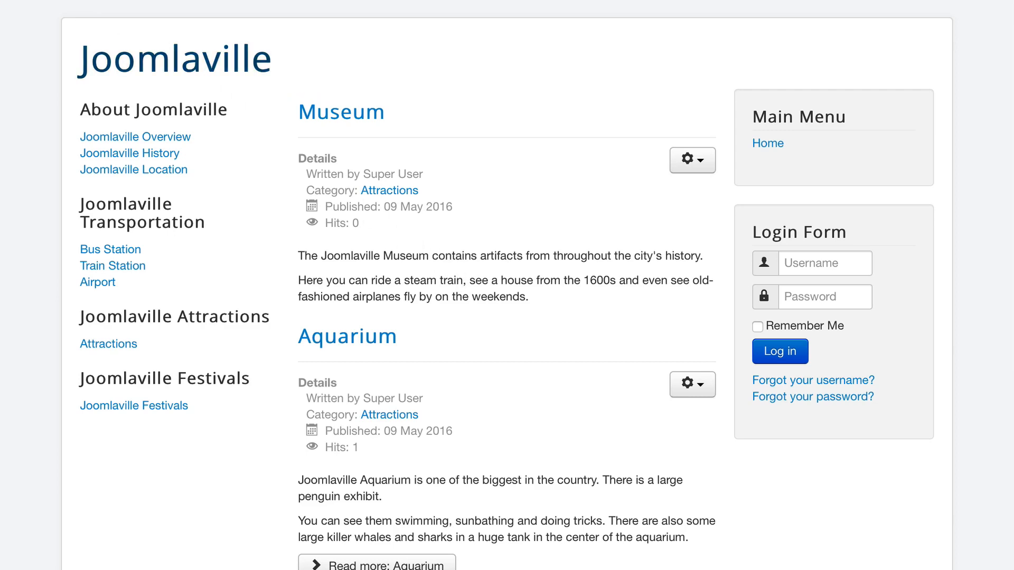
Step: Filter the administrator's article list to the Attractions category and open the Museum article's image and link settings
left_click(52, 0)
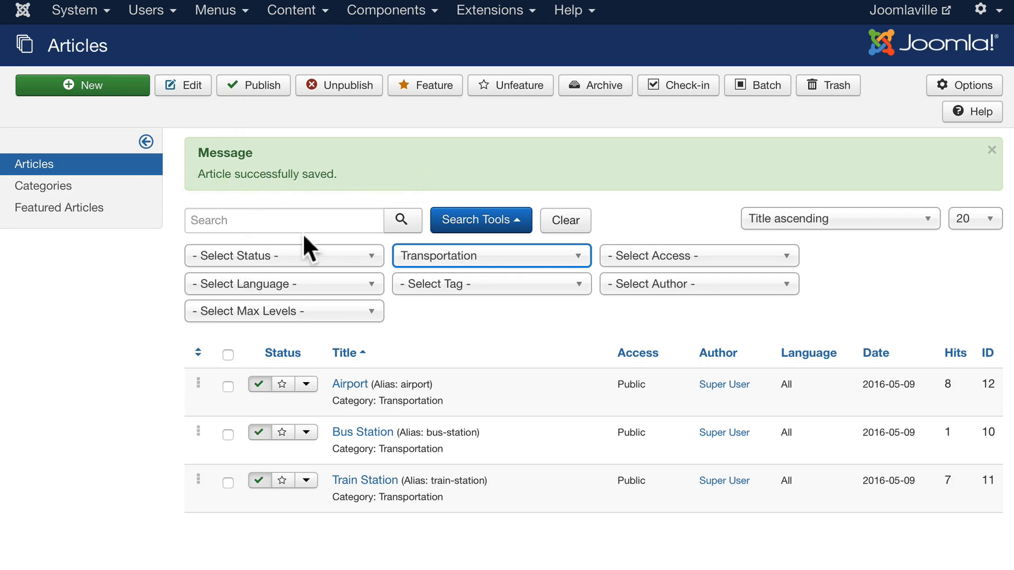
left_click(441, 261)
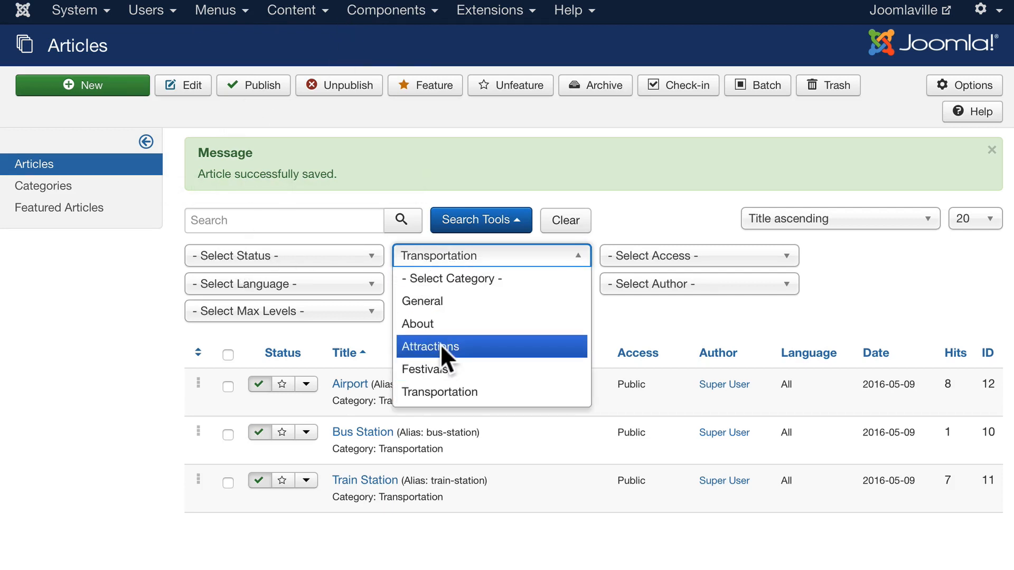
left_click(441, 344)
left_click(349, 363)
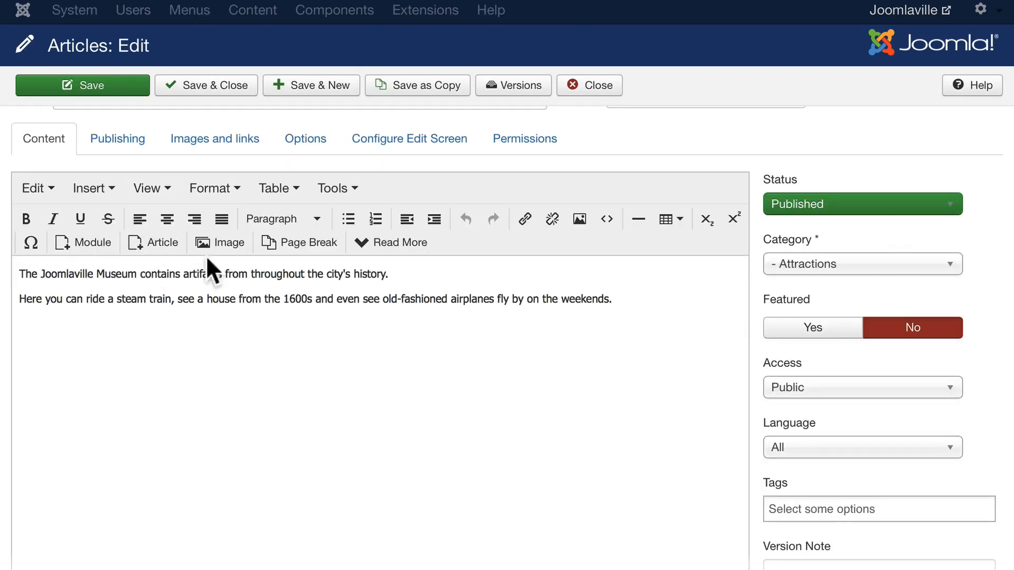
left_click(190, 138)
scroll(79, 191, "up", 1)
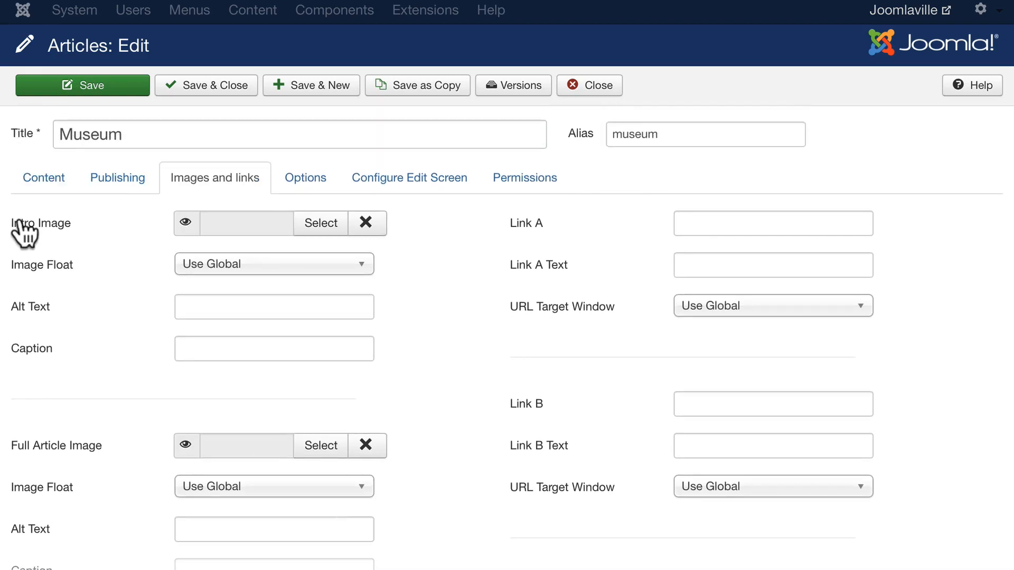
Step: Upload museum.JPG to the attractions image folder and insert it as the Museum article's intro image
left_click(309, 225)
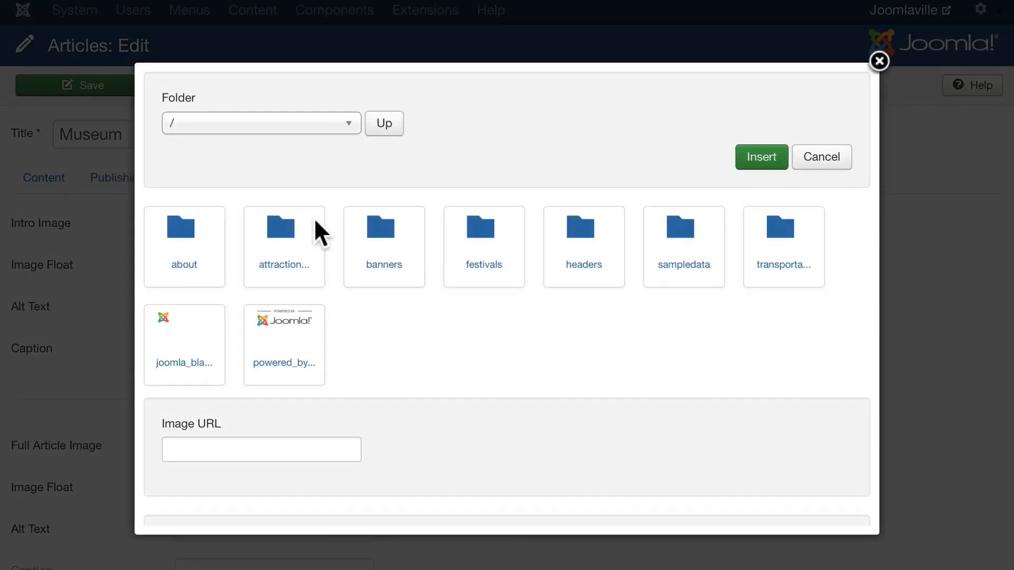
left_click(283, 244)
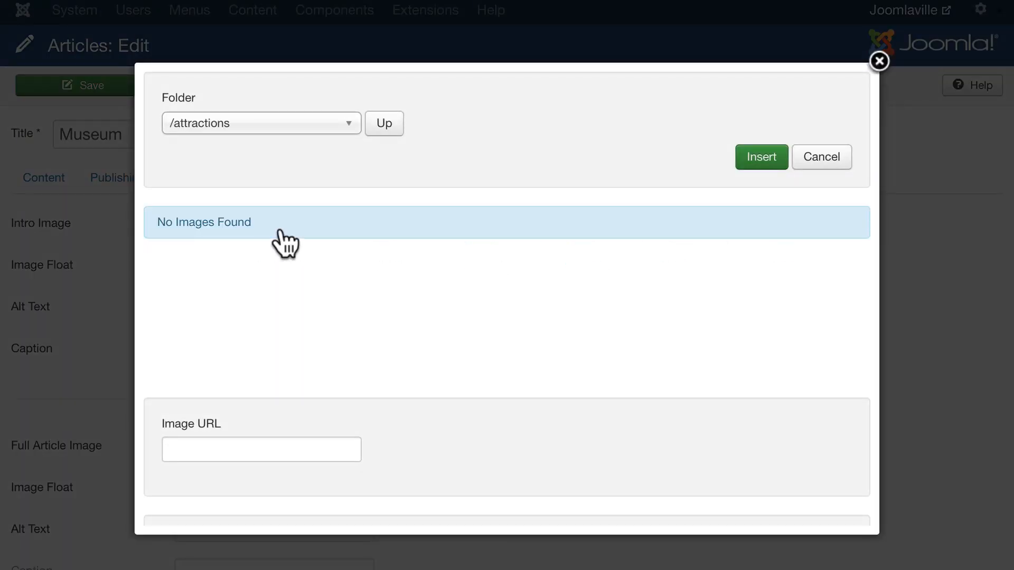
scroll(314, 353, "down", 3)
left_click(362, 461)
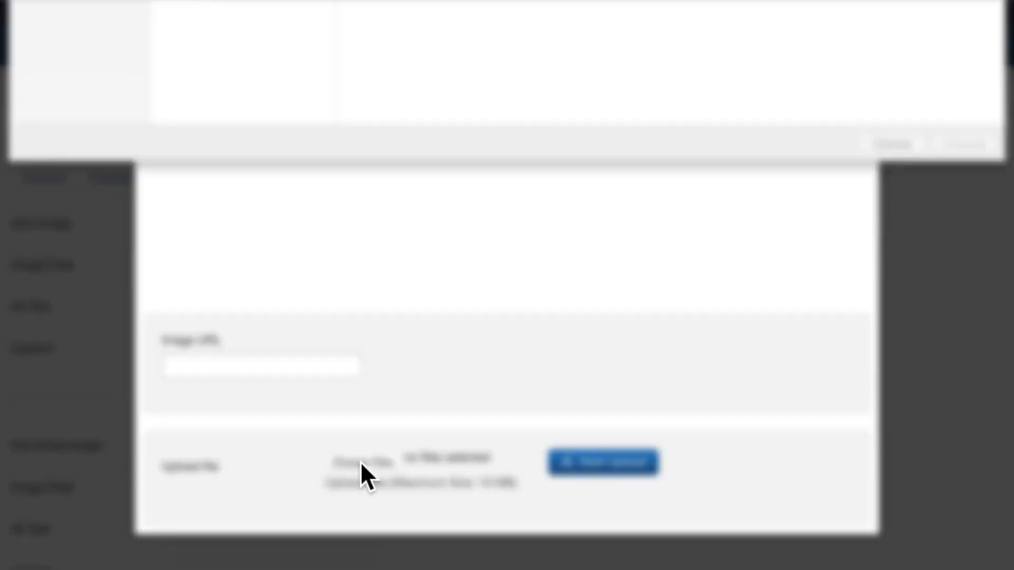
double_click(156, 95)
left_click(616, 475)
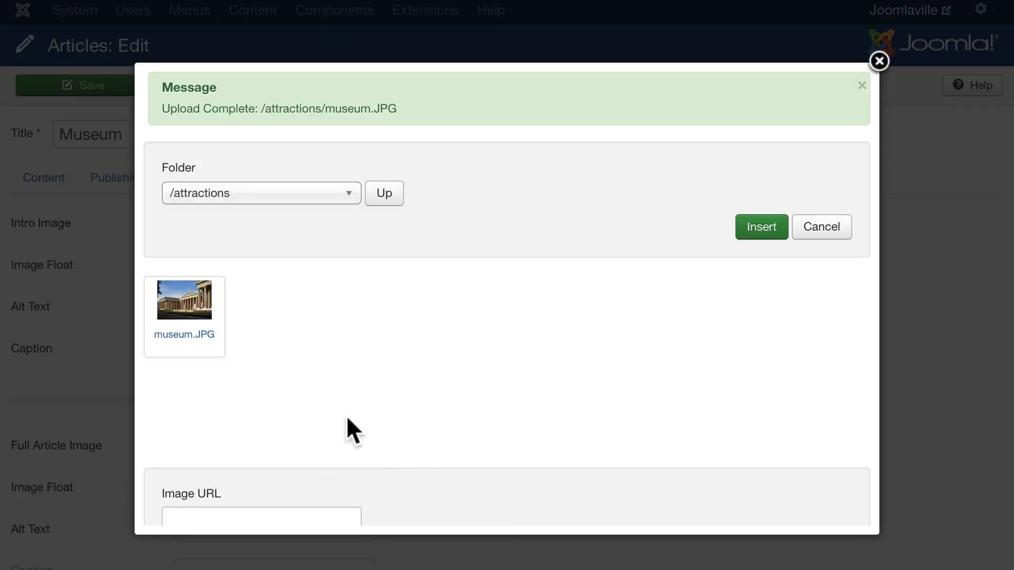
left_click(185, 298)
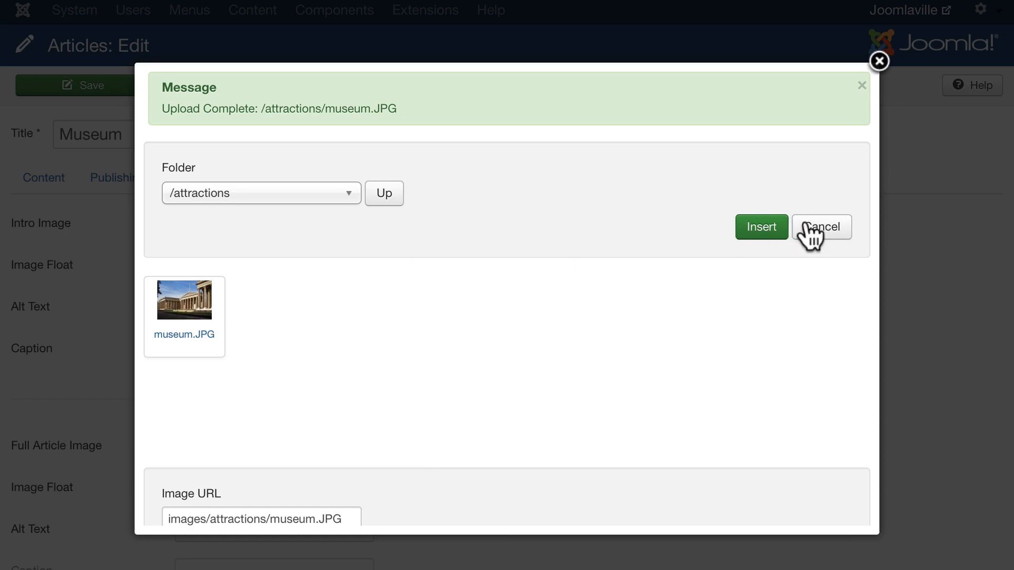
left_click(758, 236)
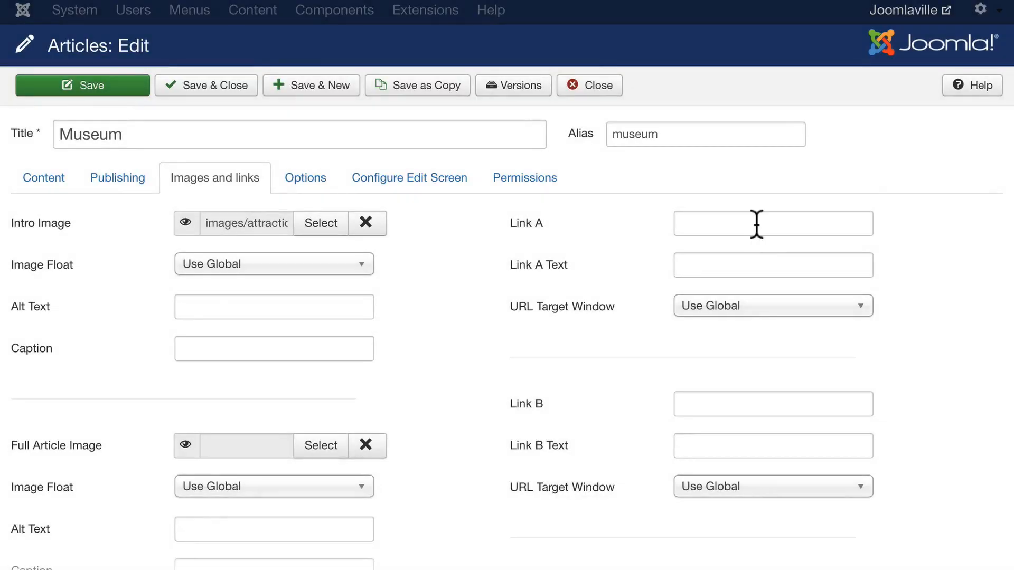
Step: Set the intro image's float to Left and its alt text to "Joomlaville Museum", and save and close the article
left_click(222, 264)
left_click(193, 330)
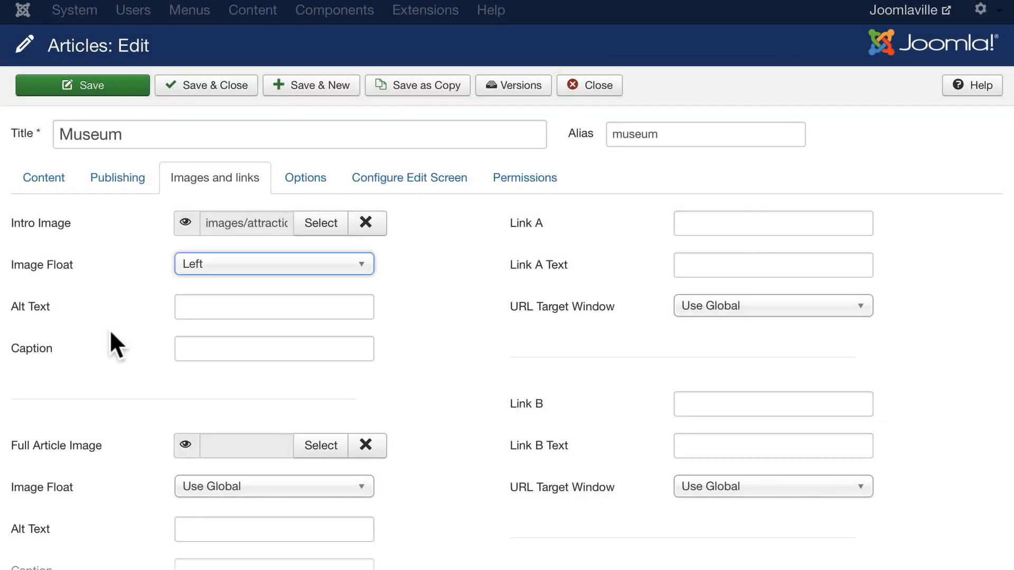
left_click(208, 305)
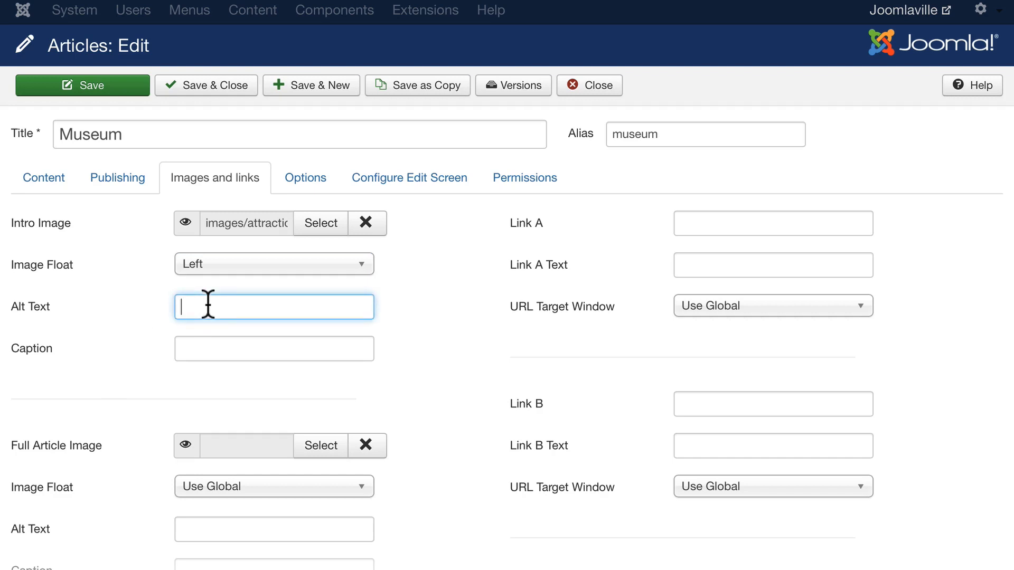
type("Joomlaville Museum")
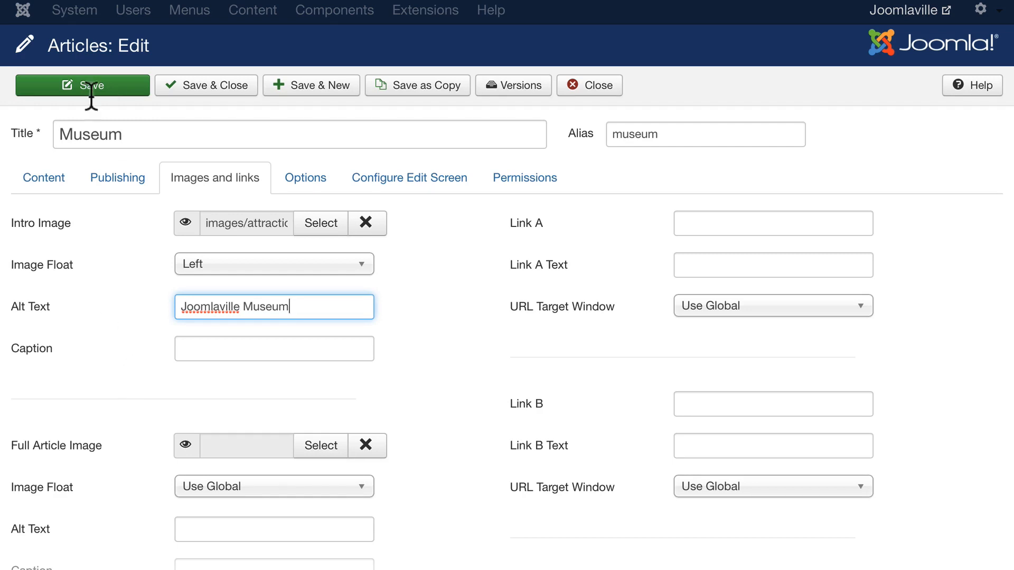
left_click(201, 87)
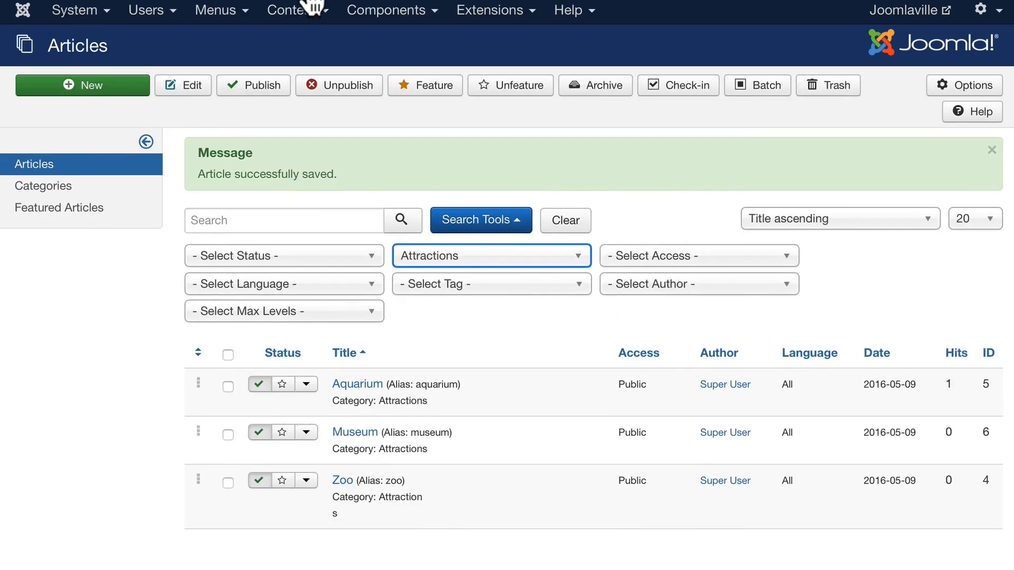
Step: Reload the public Attractions page to check the Museum intro image, and open the full Museum article for comparison
left_click(308, 1)
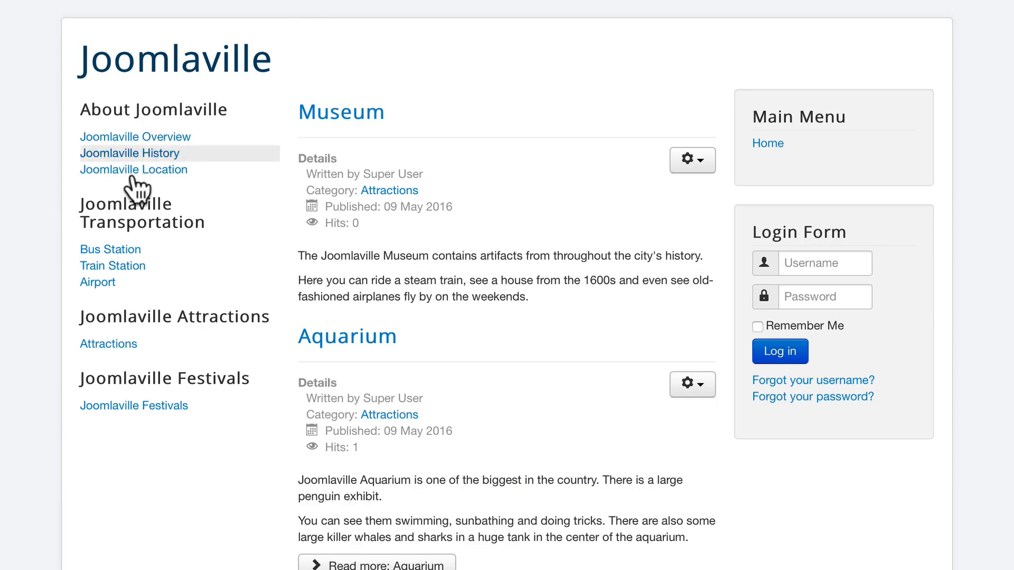
left_click(103, 346)
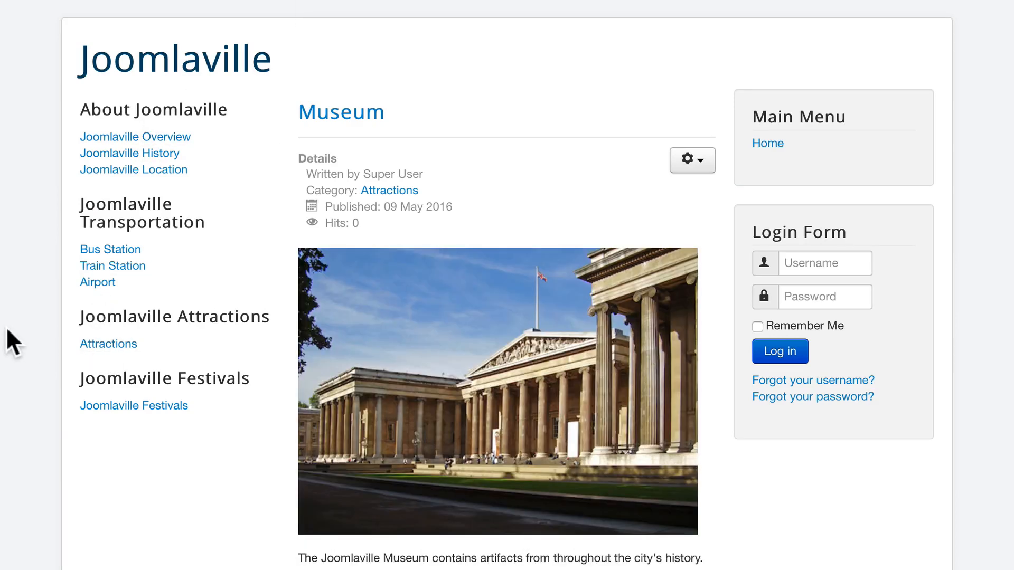
scroll(346, 301, "down", 3)
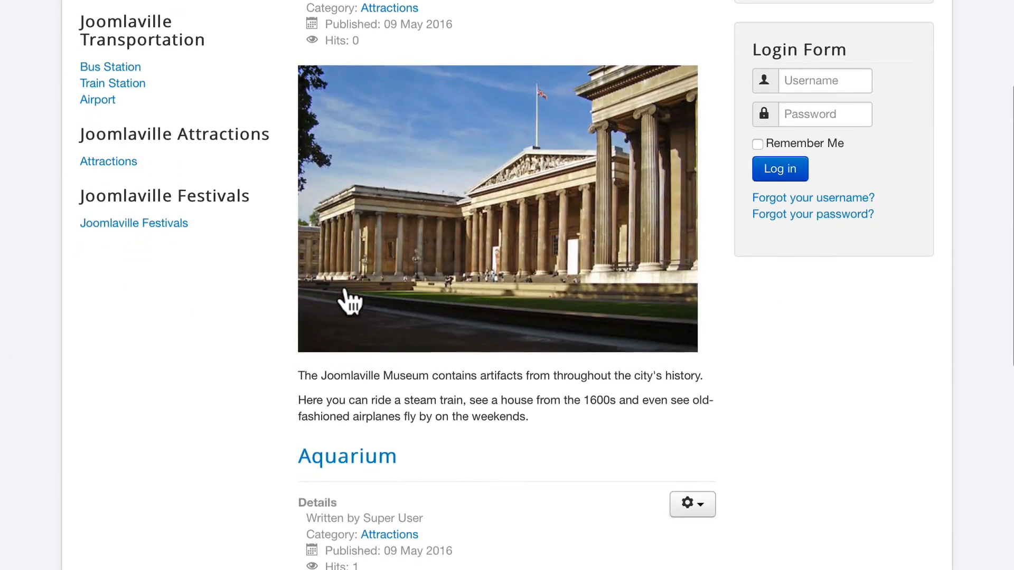
scroll(346, 301, "up", 3)
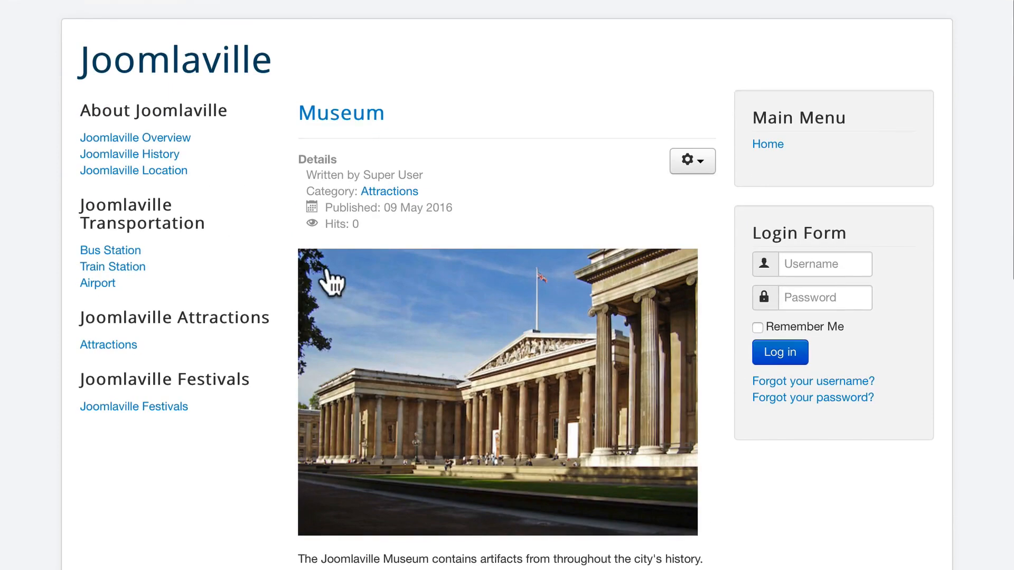
left_click(332, 119)
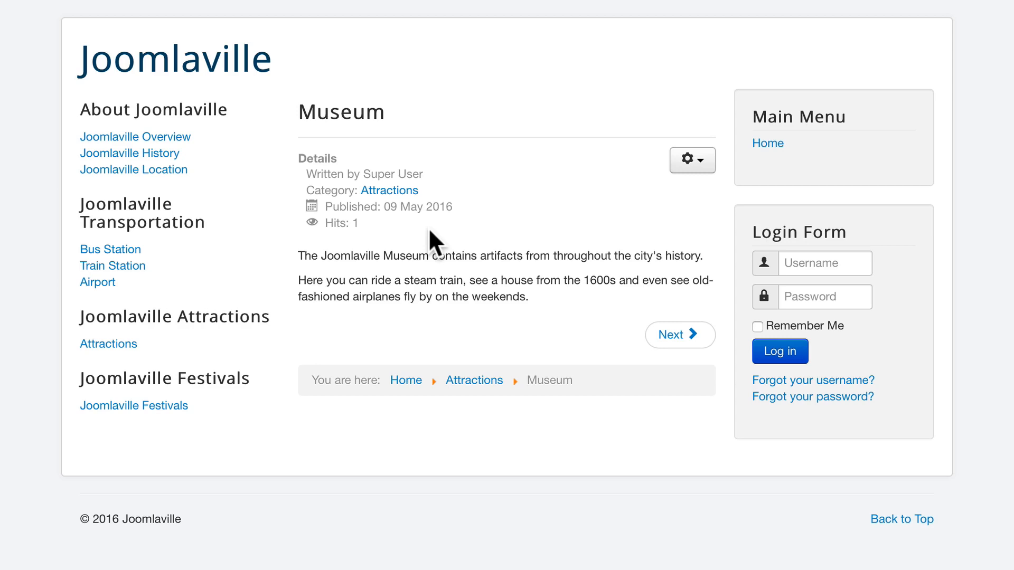
Step: Return to the administrator's article list filtered to Attractions
left_click(101, 1)
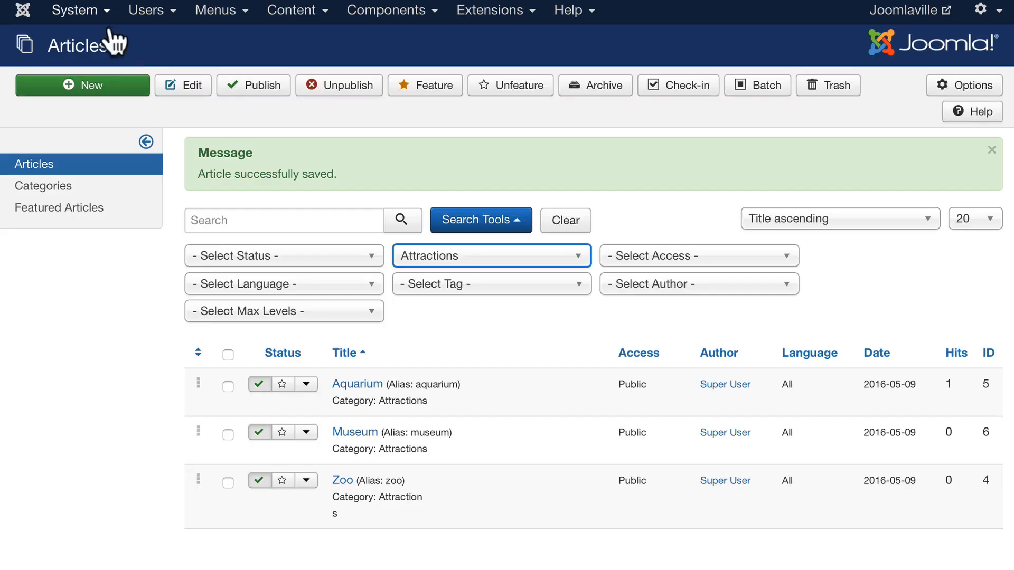